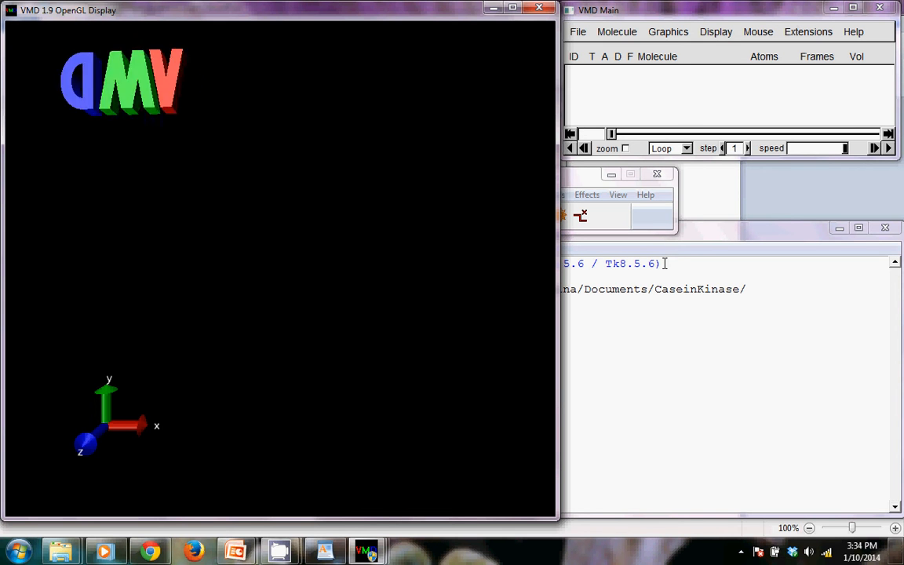
Switch to WordPad and examine the two topology lines of psfgen_phosphorylation2.pgn, highlighting the path to top_all27_prot_na.rtf and its topology folder name
{"action": "left_click", "coordinate": [317, 557]}
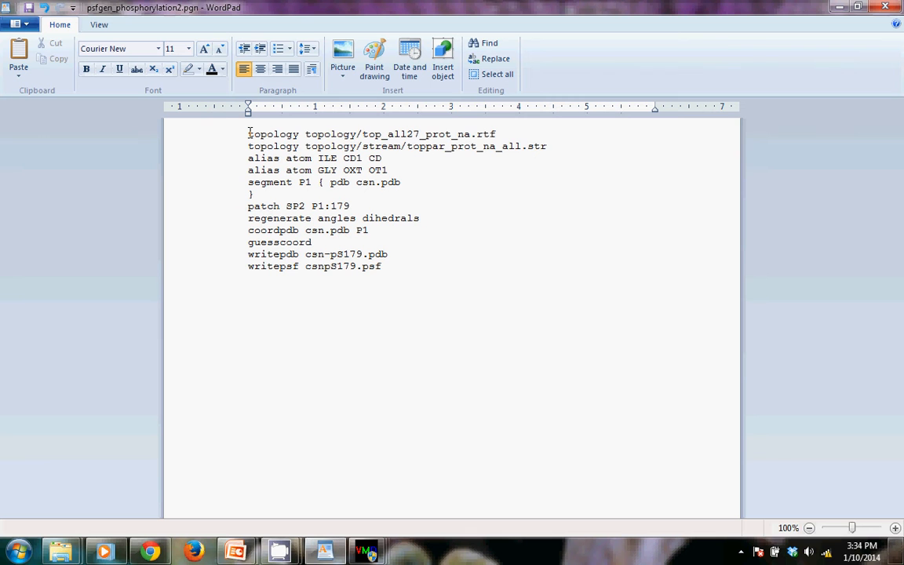
{"action": "left_click_drag", "start_coordinate": [249, 133], "coordinate": [540, 154]}
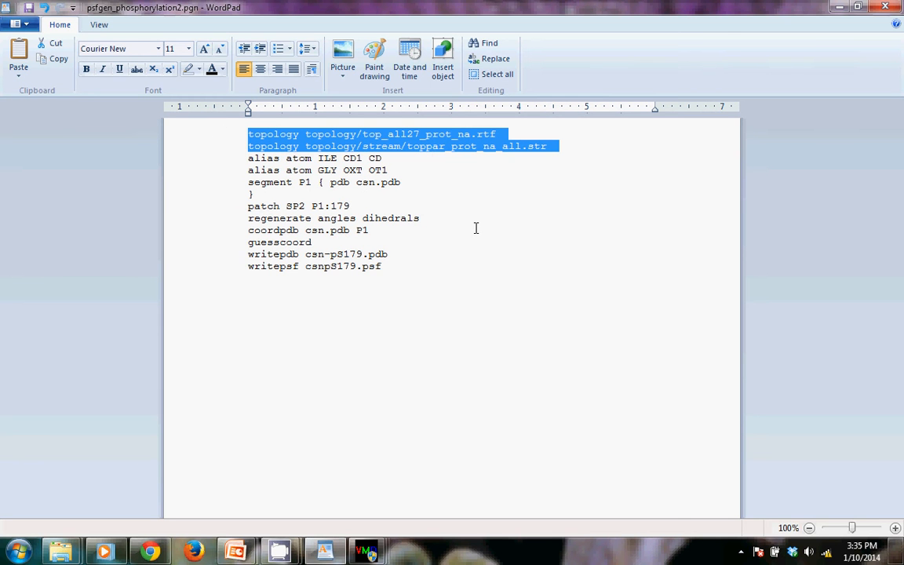
{"action": "left_click", "coordinate": [280, 144]}
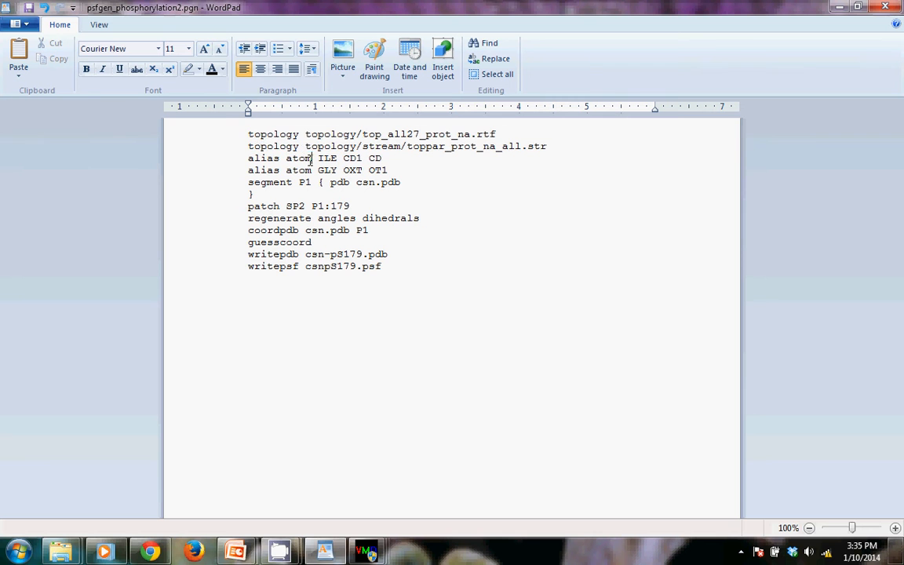
{"action": "left_click_drag", "start_coordinate": [248, 133], "coordinate": [498, 135]}
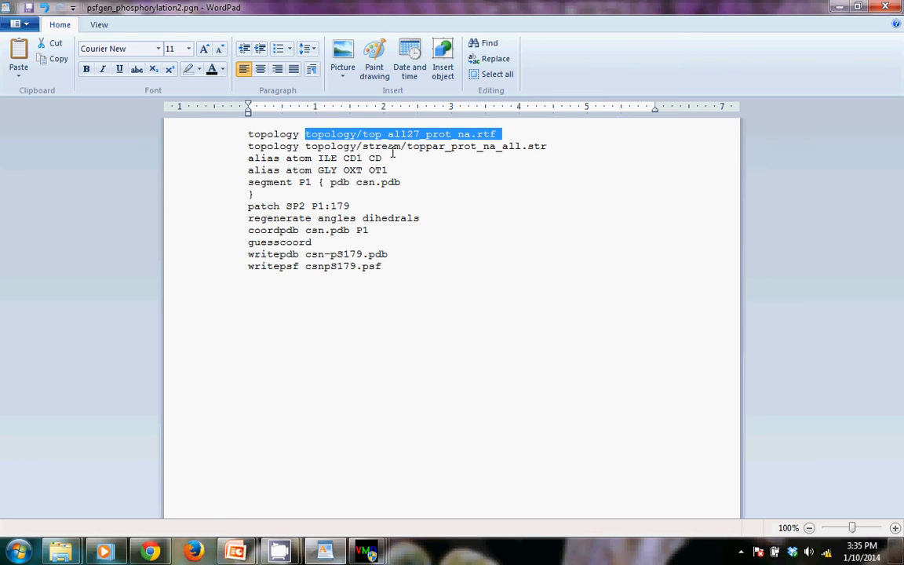
{"action": "left_click", "coordinate": [307, 135]}
{"action": "left_click_drag", "start_coordinate": [306, 135], "coordinate": [356, 135]}
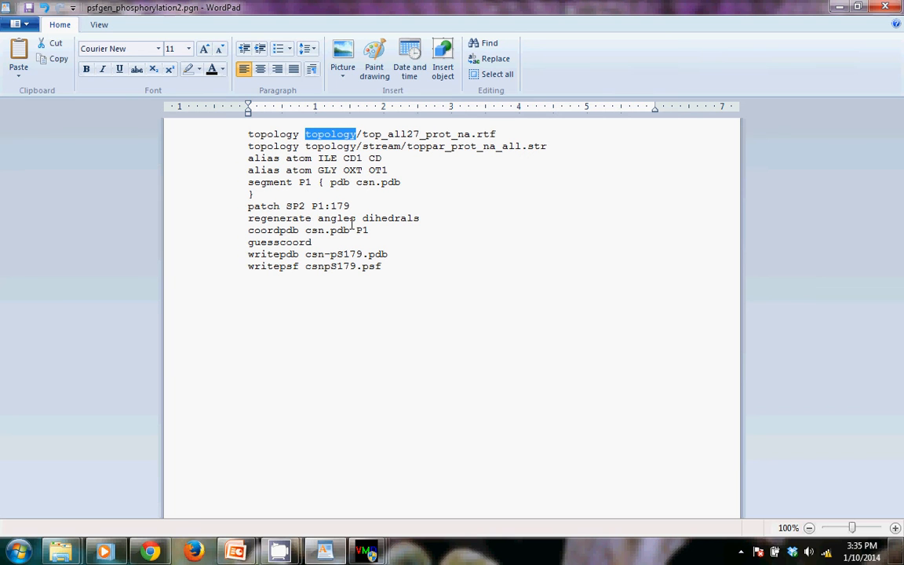
{"action": "left_click", "coordinate": [351, 159]}
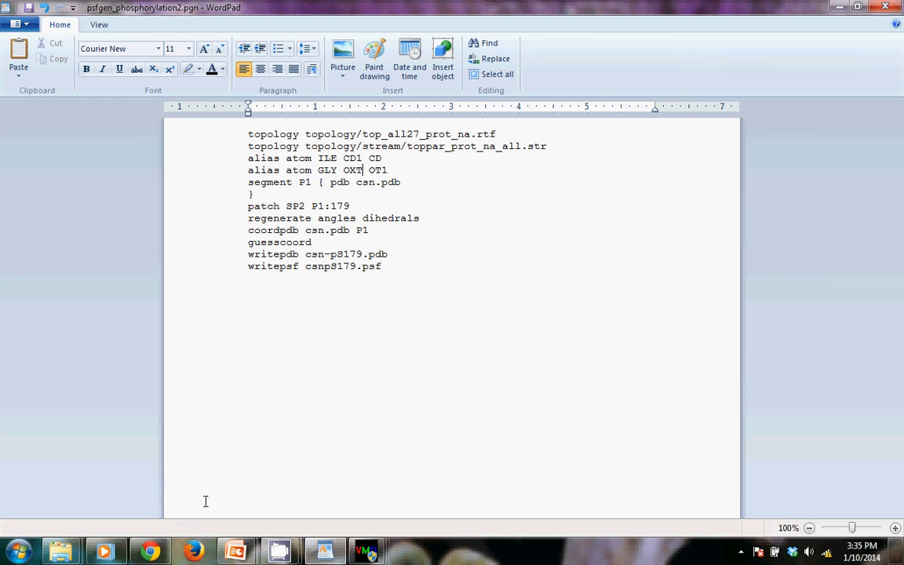
Switch to the CaseinKinase folder in Windows Explorer and locate top_all27_prot_na.rtf inside its topology subfolder
{"action": "mouse_move", "coordinate": [69, 553]}
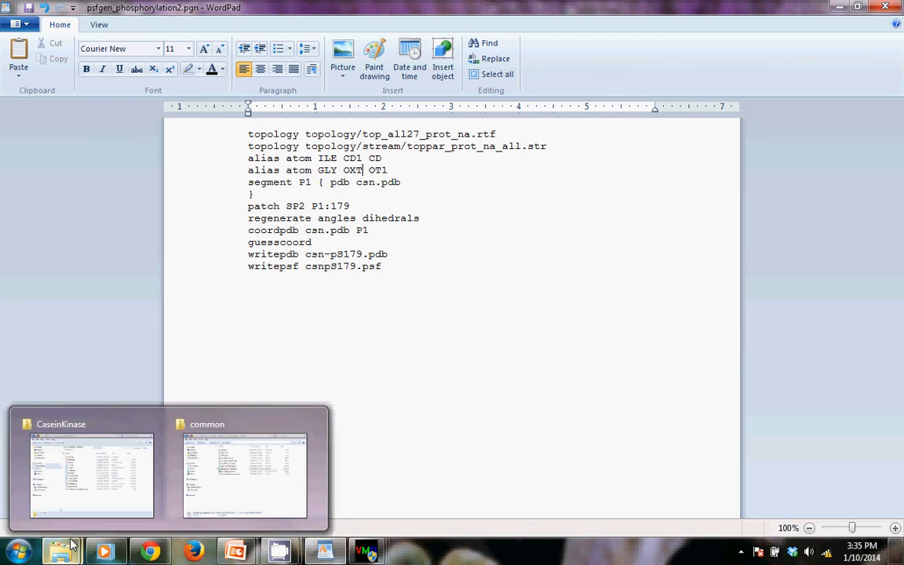
{"action": "left_click", "coordinate": [87, 459]}
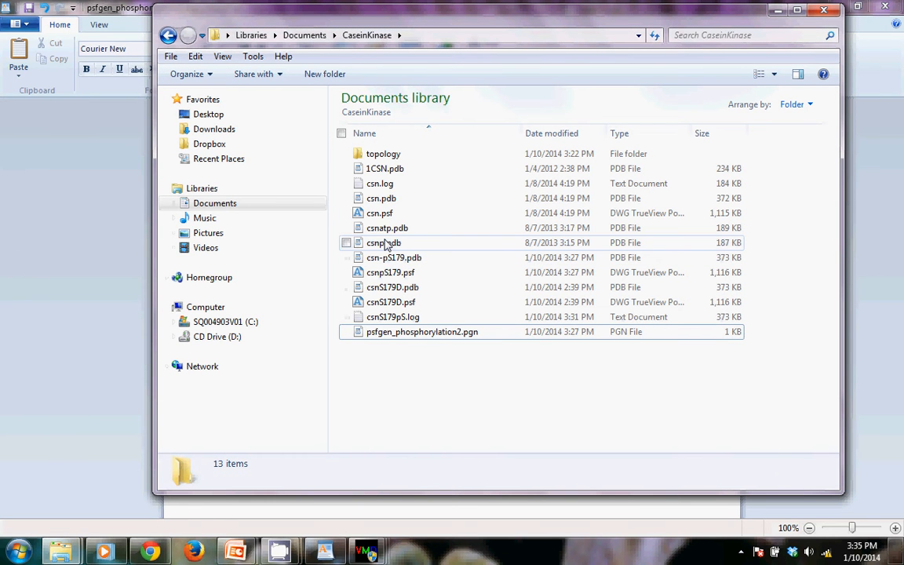
{"action": "left_click", "coordinate": [384, 199]}
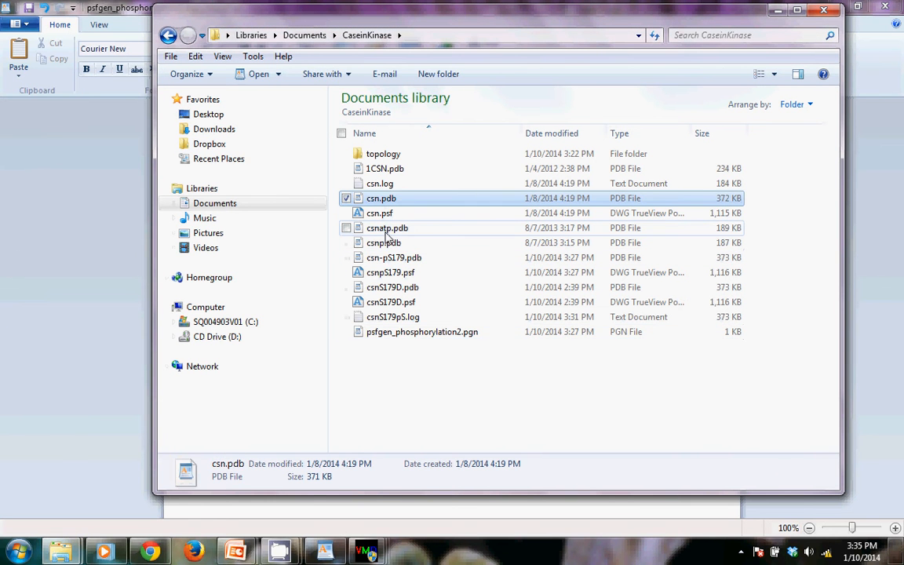
{"action": "left_click", "coordinate": [384, 157]}
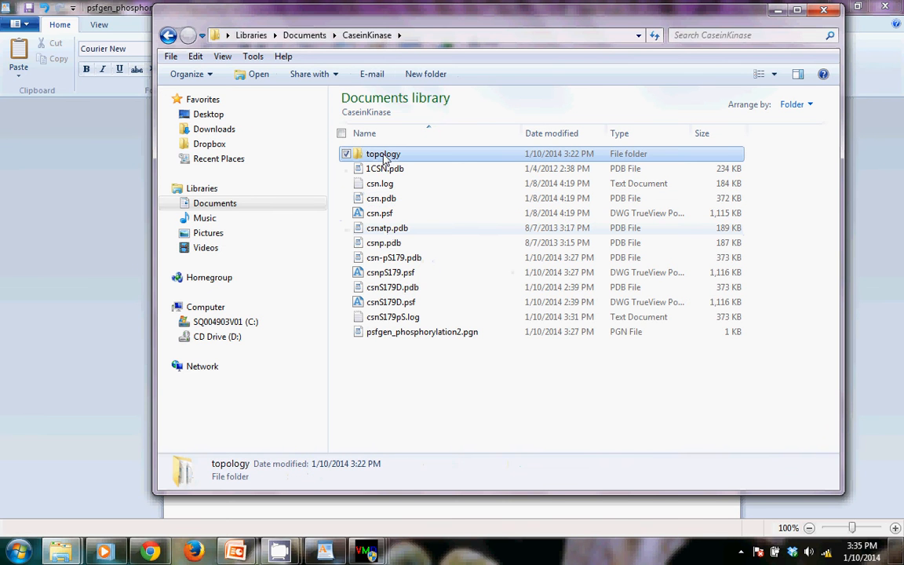
{"action": "double_click", "coordinate": [384, 157]}
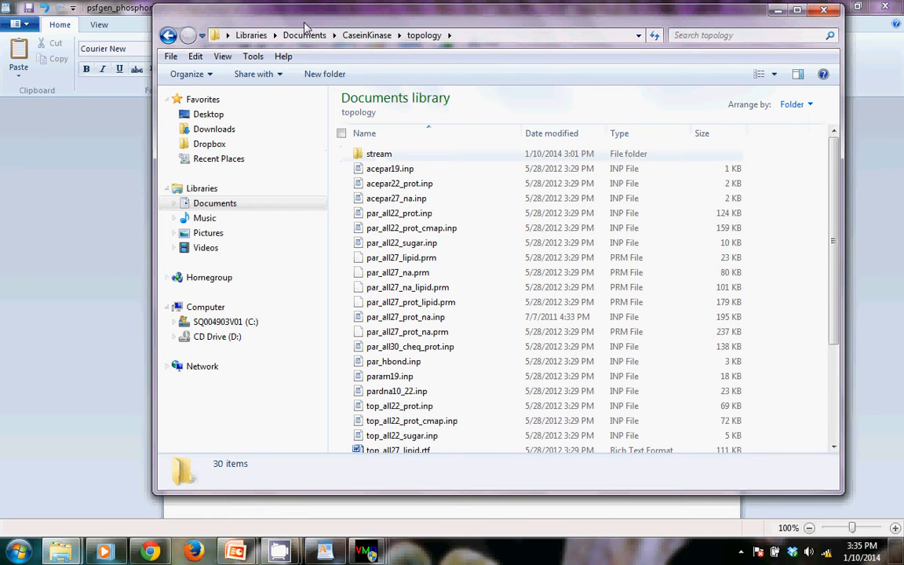
{"action": "scroll", "coordinate": [535, 430], "scroll_direction": "down", "scroll_amount": 2}
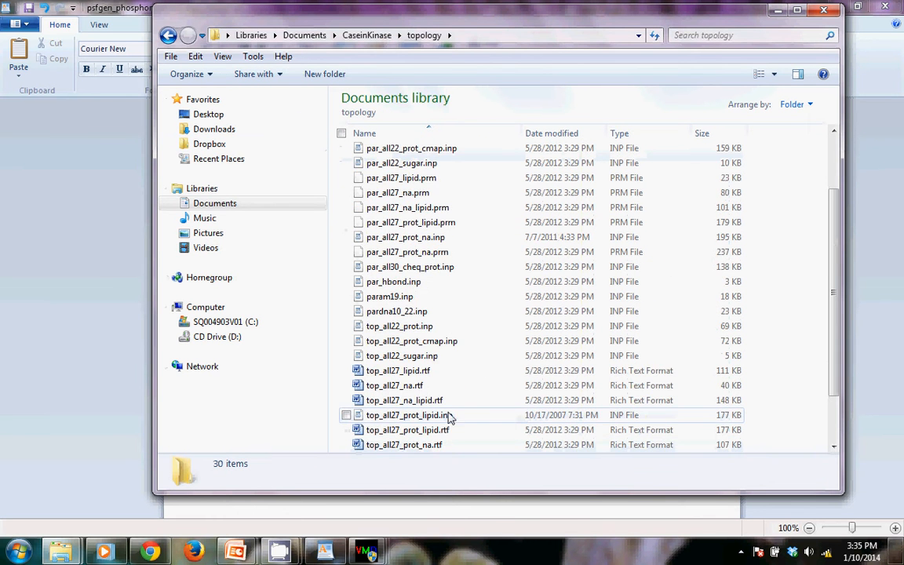
{"action": "scroll", "coordinate": [480, 433], "scroll_direction": "down", "scroll_amount": 1}
{"action": "left_click", "coordinate": [384, 401]}
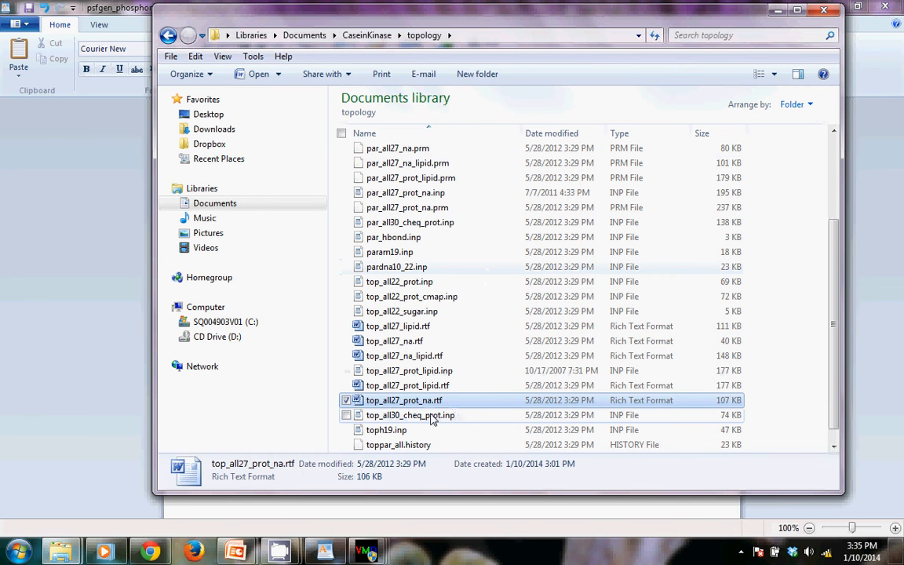
Uncover the script behind the folder window and highlight the file name and folder name in the first topology line
{"action": "left_click_drag", "start_coordinate": [431, 13], "coordinate": [444, 174]}
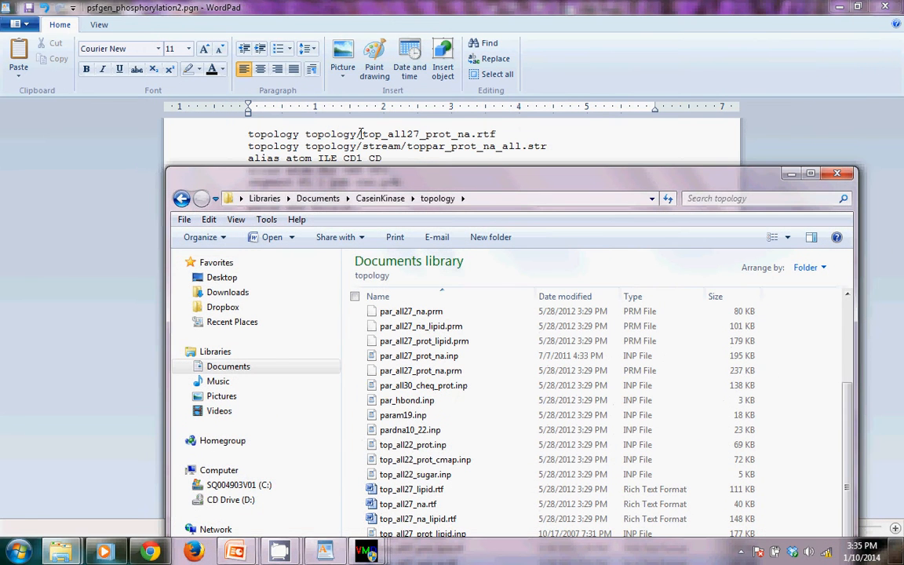
{"action": "left_click", "coordinate": [402, 135]}
{"action": "left_click_drag", "start_coordinate": [363, 134], "coordinate": [499, 134]}
{"action": "left_click_drag", "start_coordinate": [305, 134], "coordinate": [358, 136]}
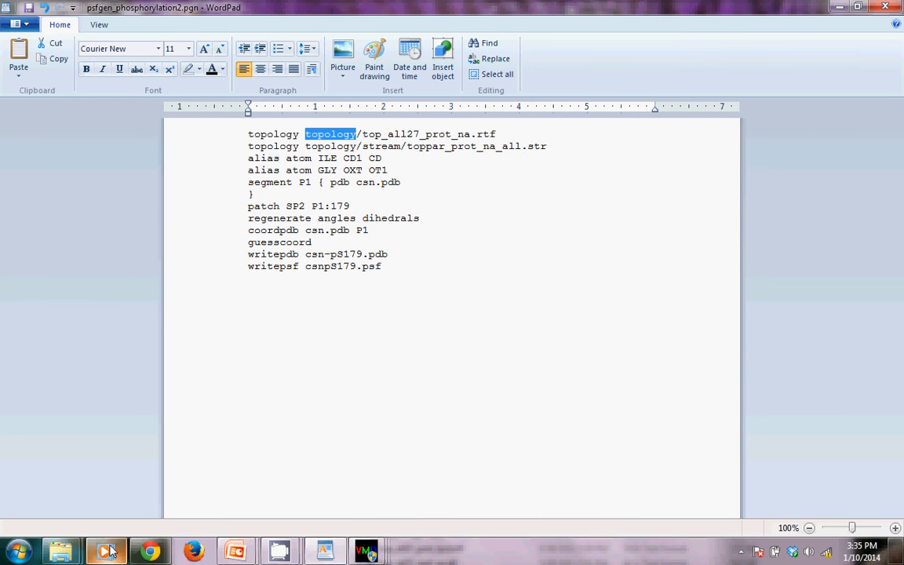
Return to the topology folder in Windows Explorer and open its stream subfolder
{"action": "mouse_move", "coordinate": [71, 555]}
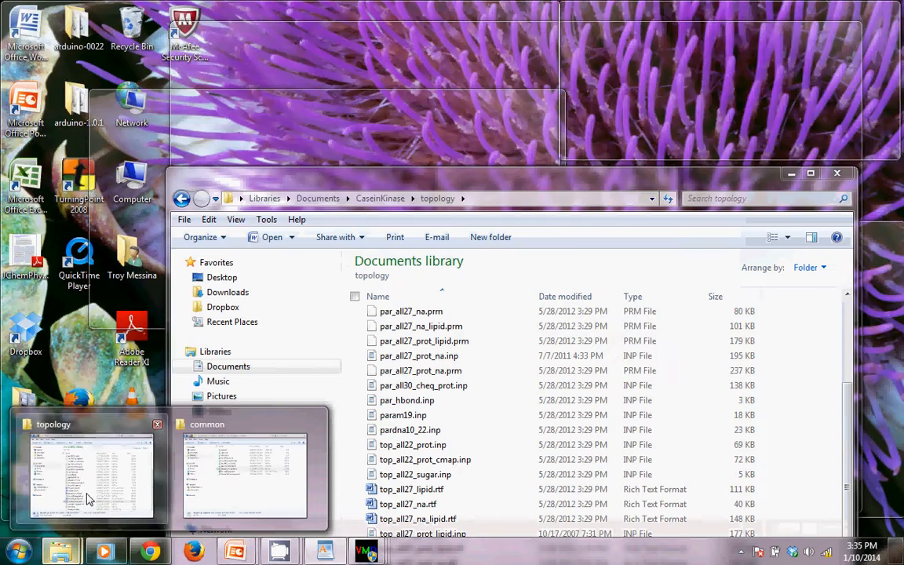
{"action": "left_click", "coordinate": [87, 498]}
{"action": "left_click_drag", "start_coordinate": [392, 183], "coordinate": [412, 191]}
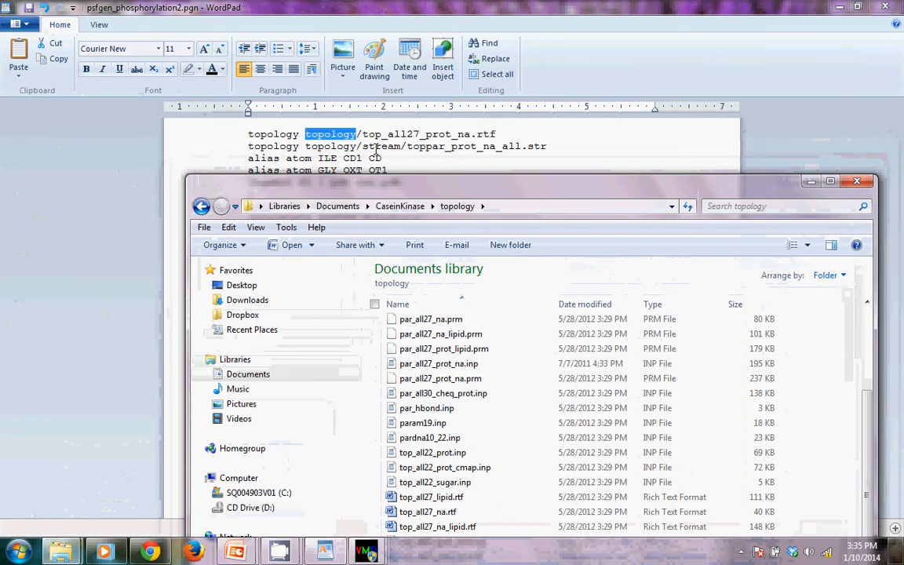
{"action": "left_click_drag", "start_coordinate": [488, 188], "coordinate": [498, 123]}
{"action": "scroll", "coordinate": [412, 304], "scroll_direction": "up", "scroll_amount": 3}
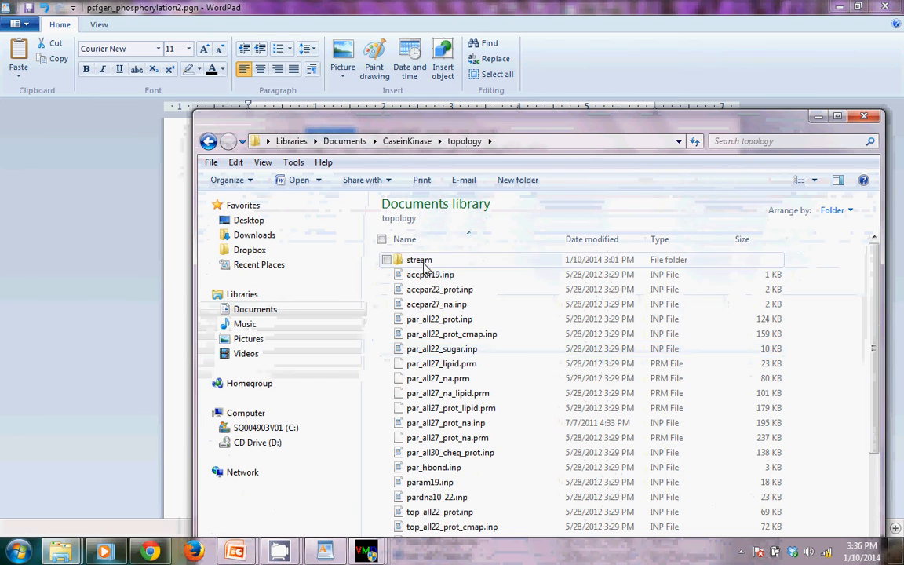
{"action": "double_click", "coordinate": [421, 261]}
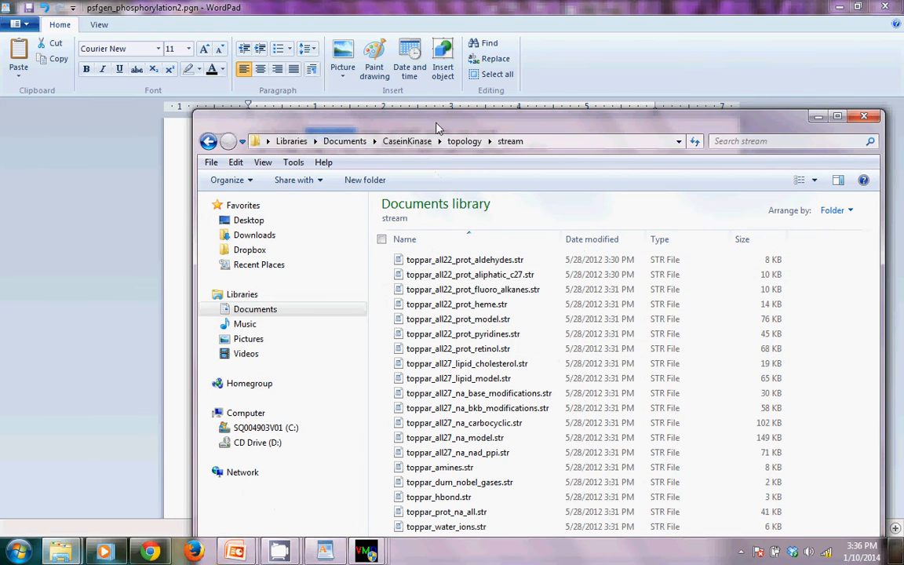
Compare the stream folder with the script's second topology line, select toppar_prot_na_all.str, return to CaseinKinase and close the folder window
{"action": "left_click_drag", "start_coordinate": [437, 128], "coordinate": [430, 190]}
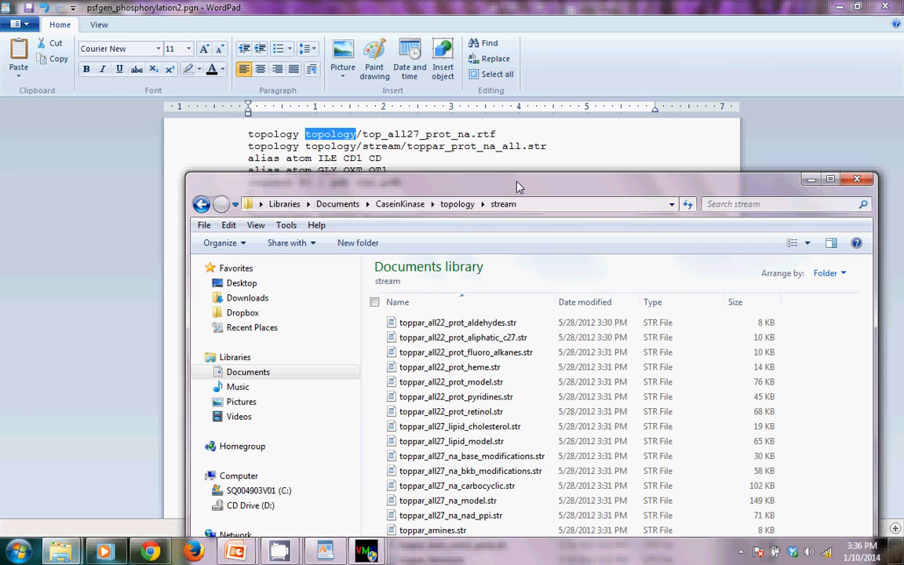
{"action": "left_click_drag", "start_coordinate": [517, 186], "coordinate": [516, 88]}
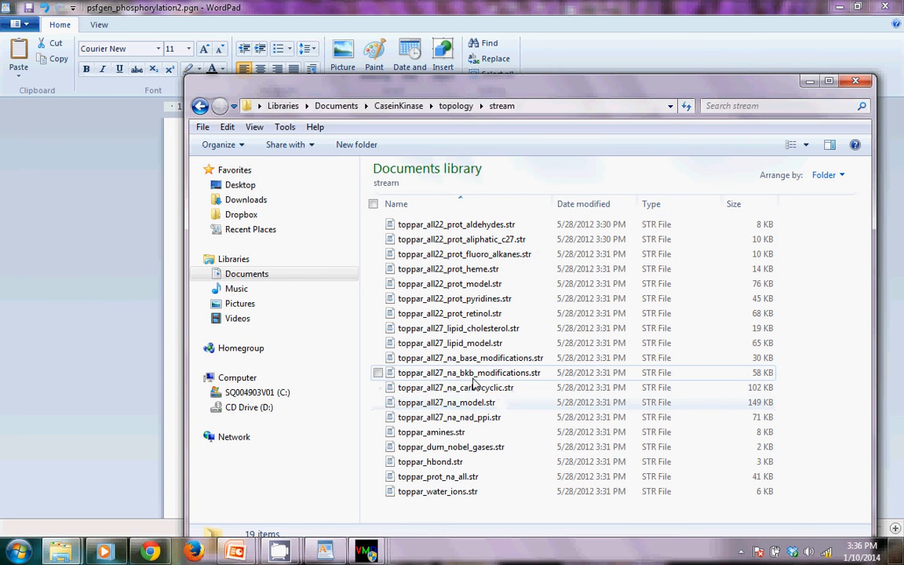
{"action": "left_click_drag", "start_coordinate": [514, 86], "coordinate": [517, 181]}
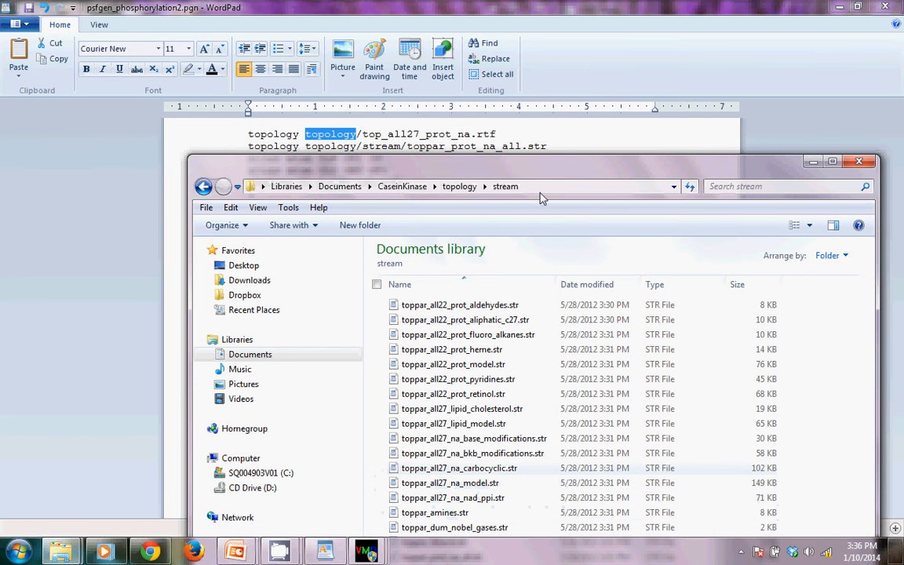
{"action": "left_click_drag", "start_coordinate": [490, 160], "coordinate": [499, 82]}
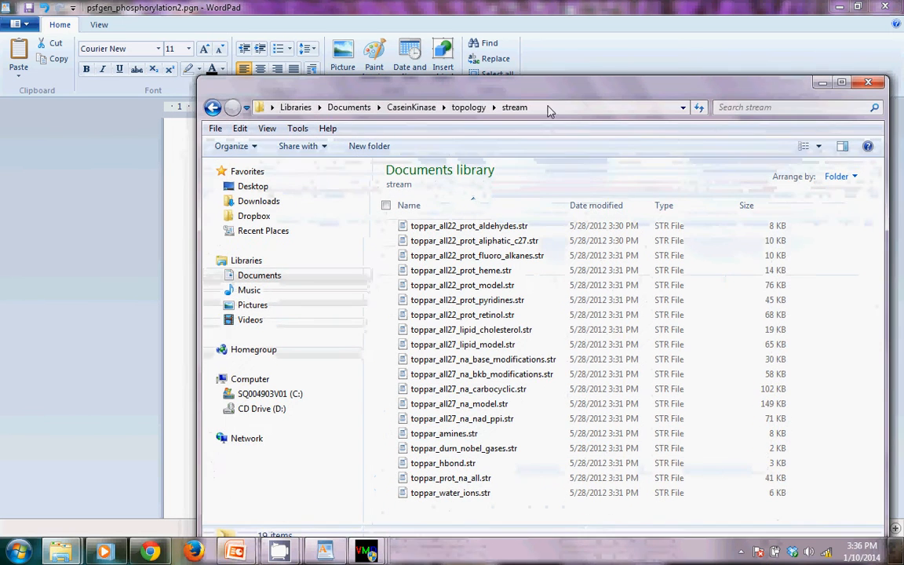
{"action": "left_click", "coordinate": [480, 478]}
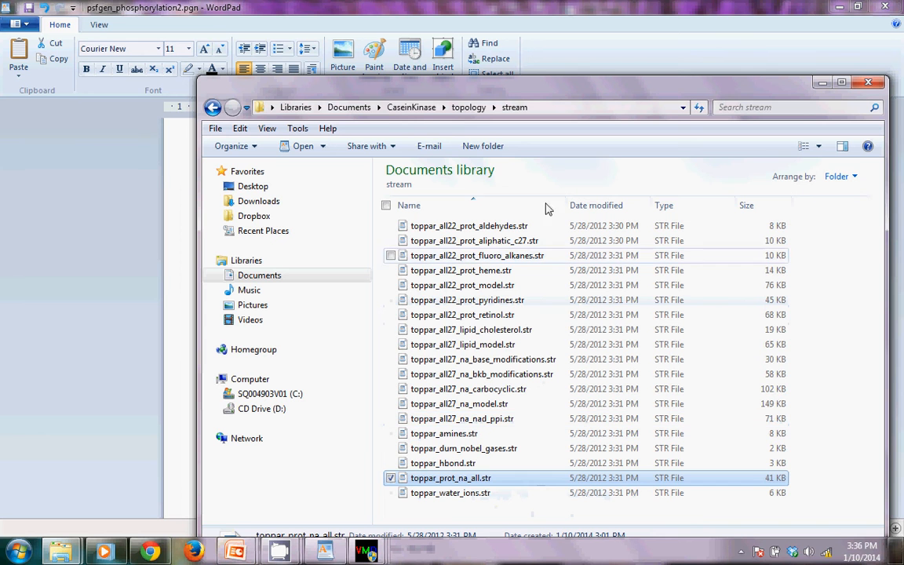
{"action": "left_click", "coordinate": [411, 108]}
{"action": "left_click", "coordinate": [867, 82]}
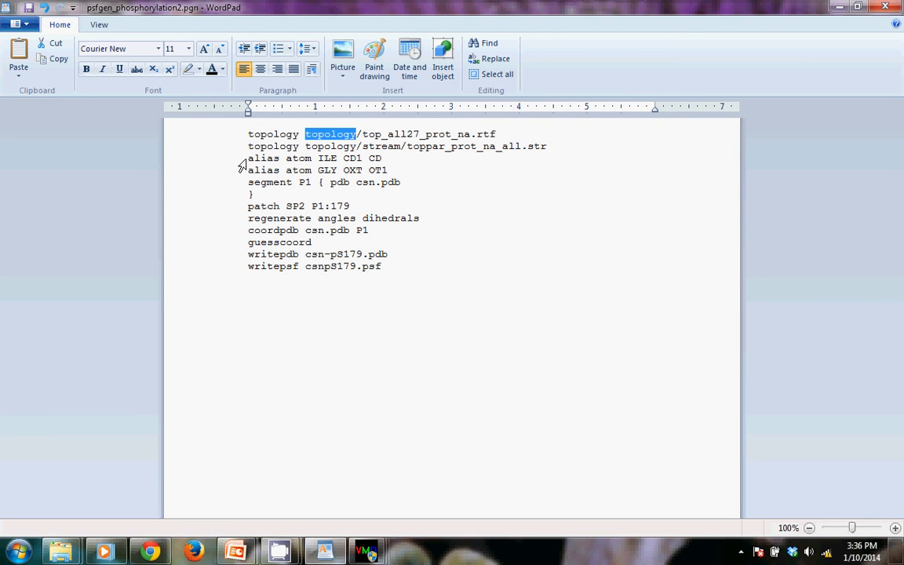
Examine the two alias atom lines, highlighting CD1 and CD for ILE and OT1 for GLY
{"action": "left_click_drag", "start_coordinate": [248, 159], "coordinate": [389, 170]}
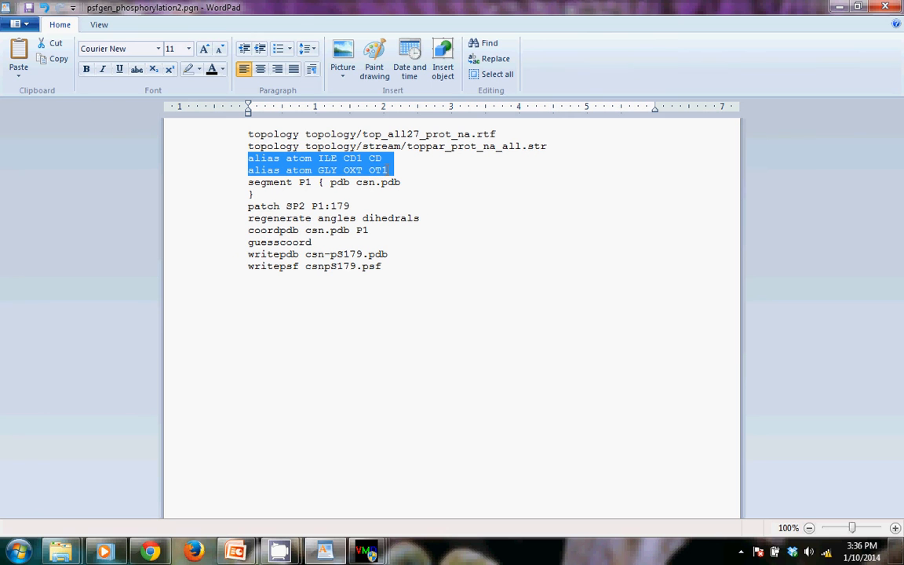
{"action": "left_click", "coordinate": [323, 158]}
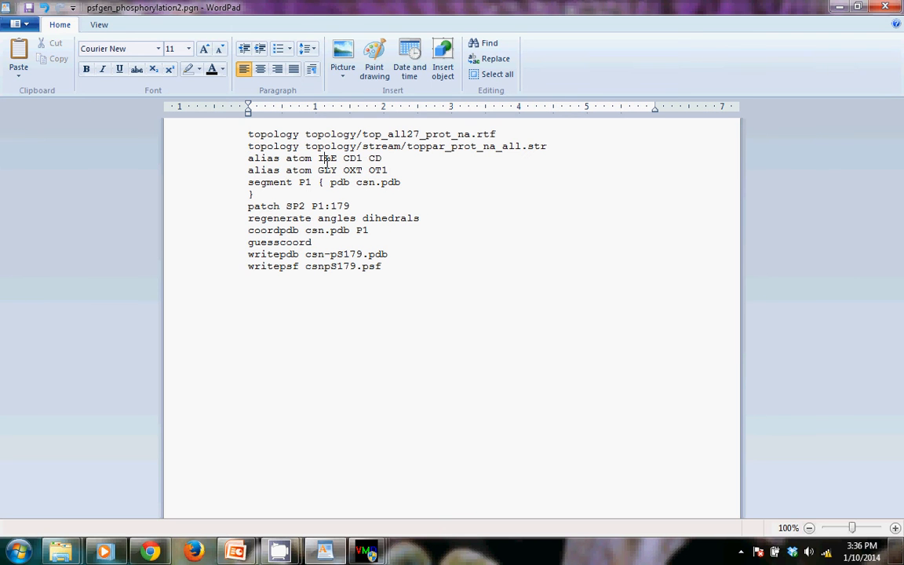
{"action": "left_click_drag", "start_coordinate": [342, 158], "coordinate": [363, 158]}
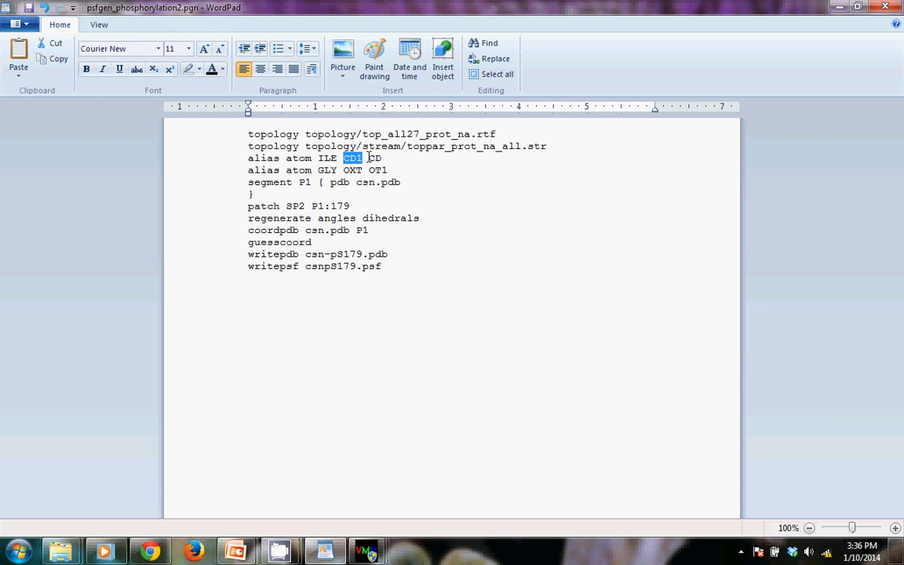
{"action": "double_click", "coordinate": [372, 158]}
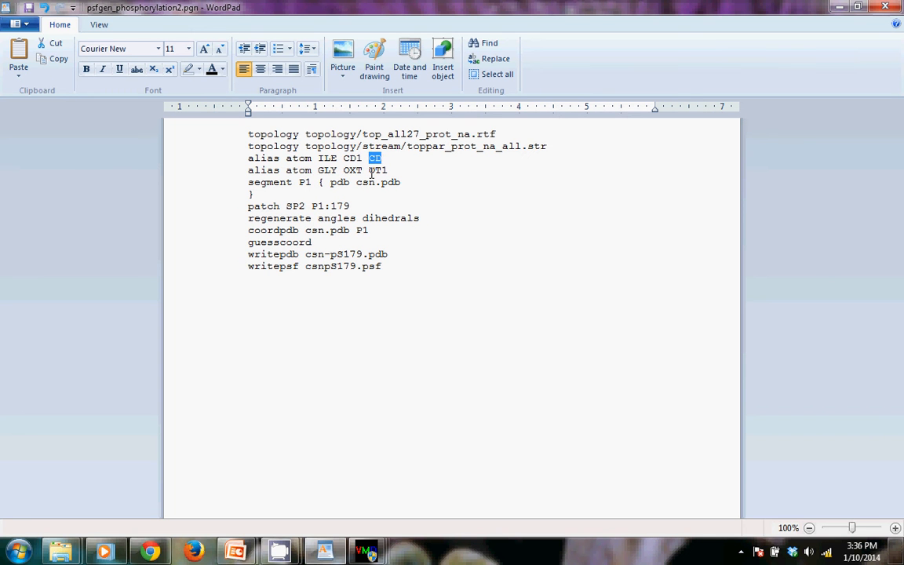
{"action": "left_click_drag", "start_coordinate": [369, 170], "coordinate": [390, 171]}
Examine the segment line that reads csn.pdb, highlighting the segment name P1
{"action": "left_click", "coordinate": [244, 185]}
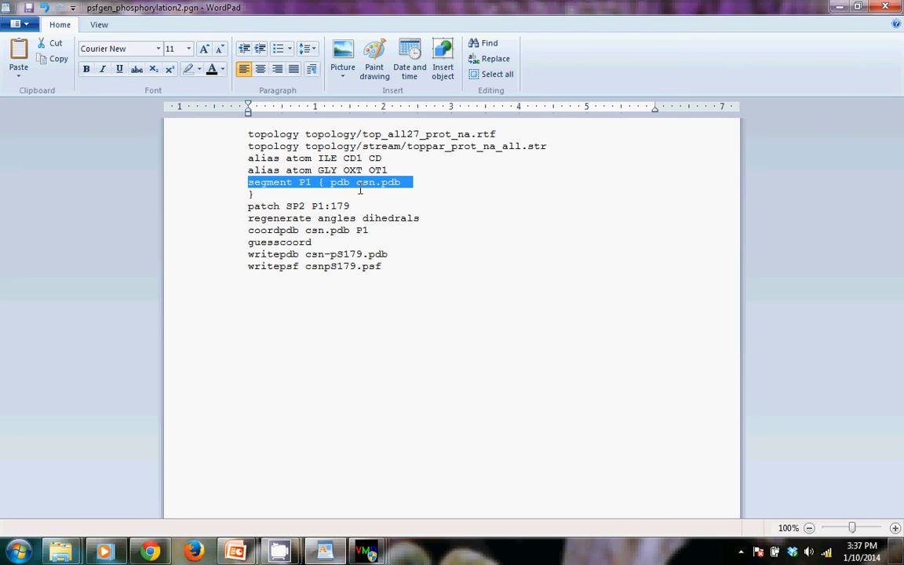
{"action": "left_click", "coordinate": [368, 193]}
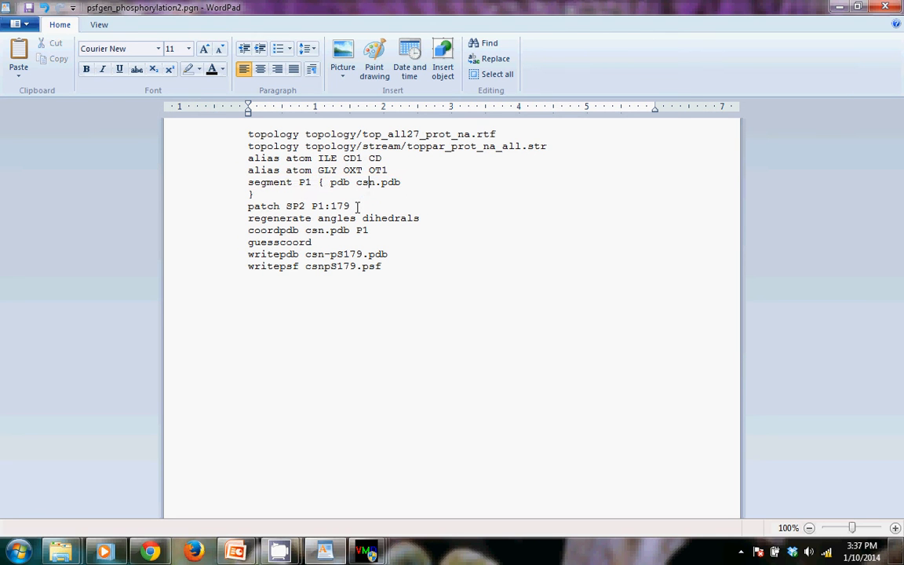
{"action": "double_click", "coordinate": [300, 182]}
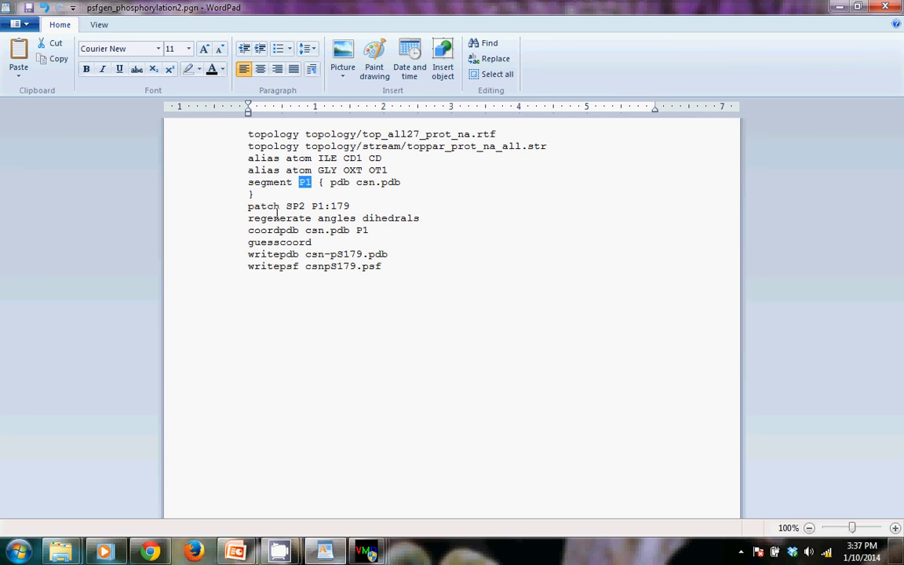
Examine the patch line, highlighting the SP2 patch and residue number 179 of segment P1
{"action": "left_click_drag", "start_coordinate": [248, 207], "coordinate": [247, 212]}
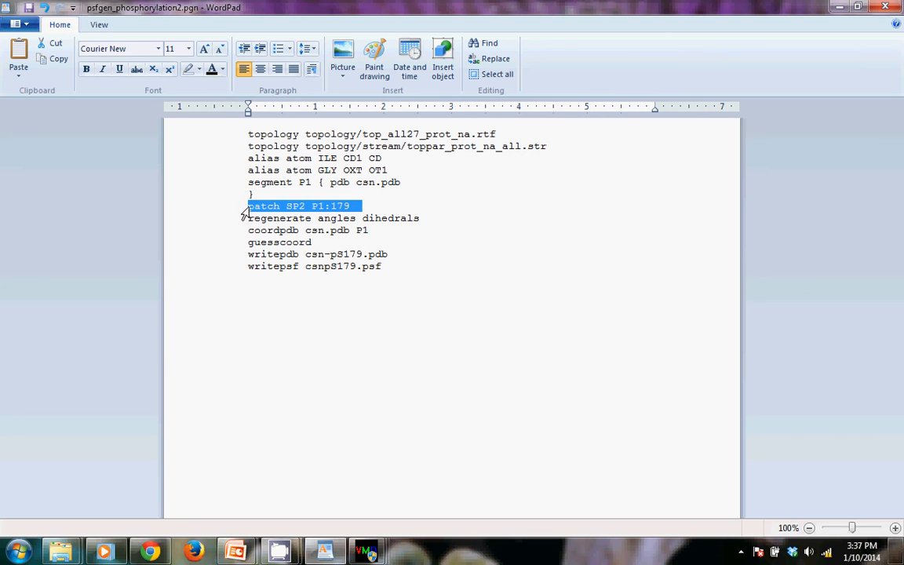
{"action": "left_click", "coordinate": [300, 207]}
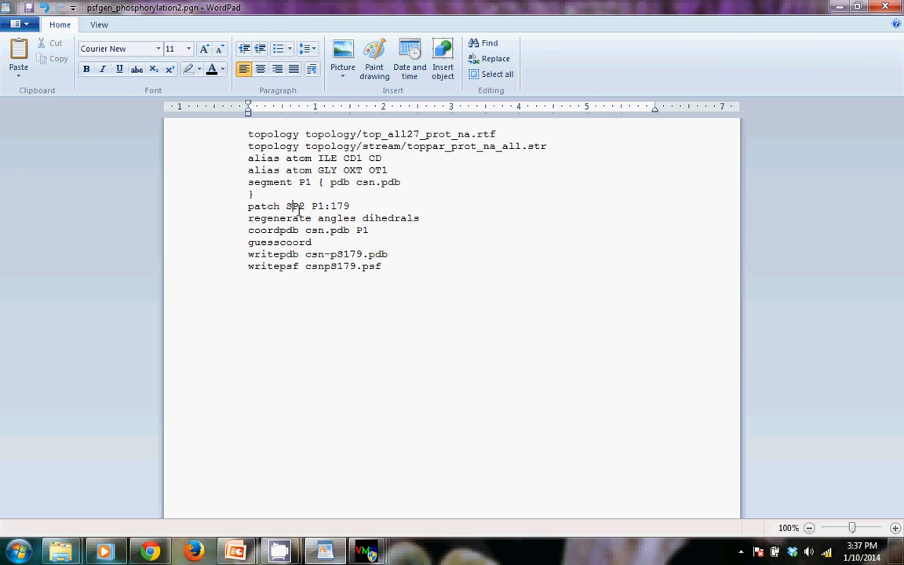
{"action": "left_click_drag", "start_coordinate": [298, 206], "coordinate": [305, 206]}
{"action": "left_click_drag", "start_coordinate": [311, 206], "coordinate": [355, 217]}
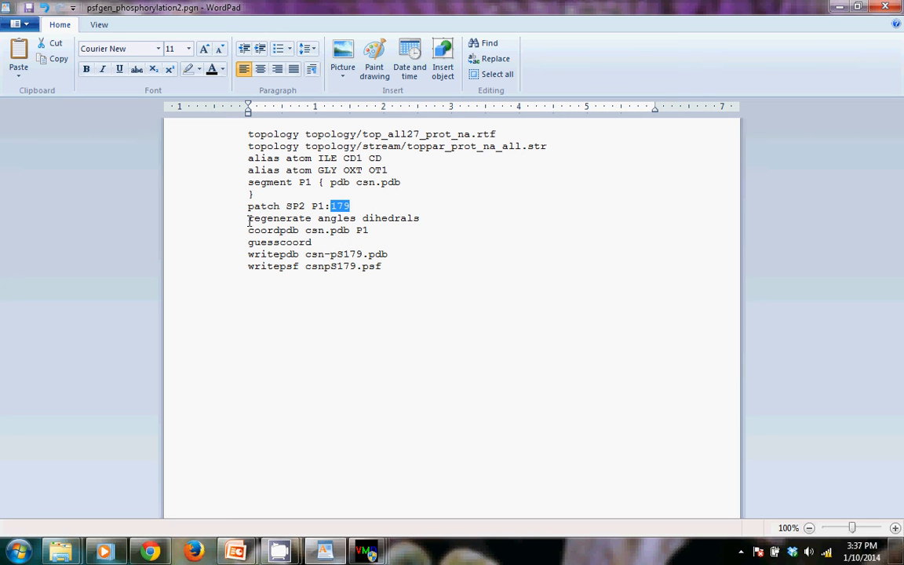
Examine the regenerate angles dihedrals line and the writepdb and writepsf output lines, highlighting them, and close the script
{"action": "left_click_drag", "start_coordinate": [248, 220], "coordinate": [422, 219]}
{"action": "left_click", "coordinate": [361, 230]}
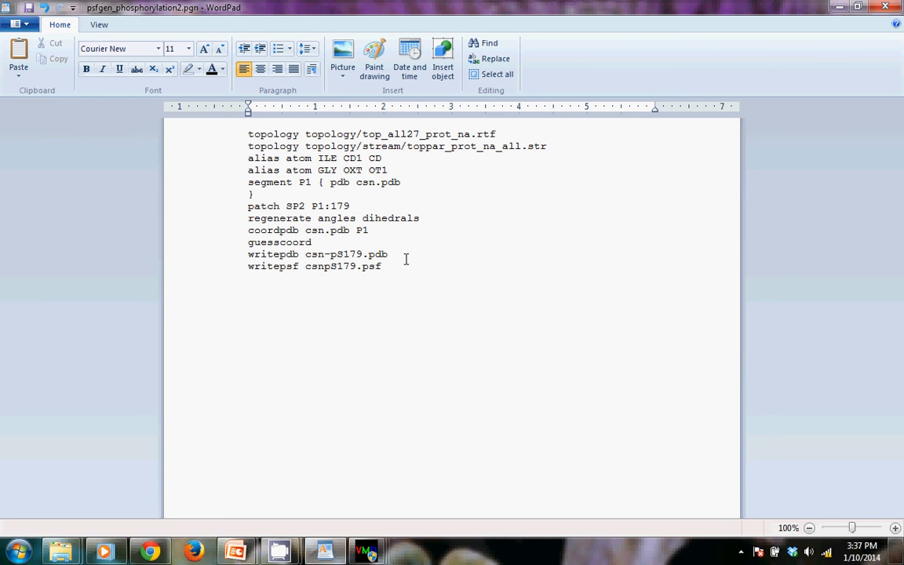
{"action": "left_click_drag", "start_coordinate": [397, 266], "coordinate": [248, 254]}
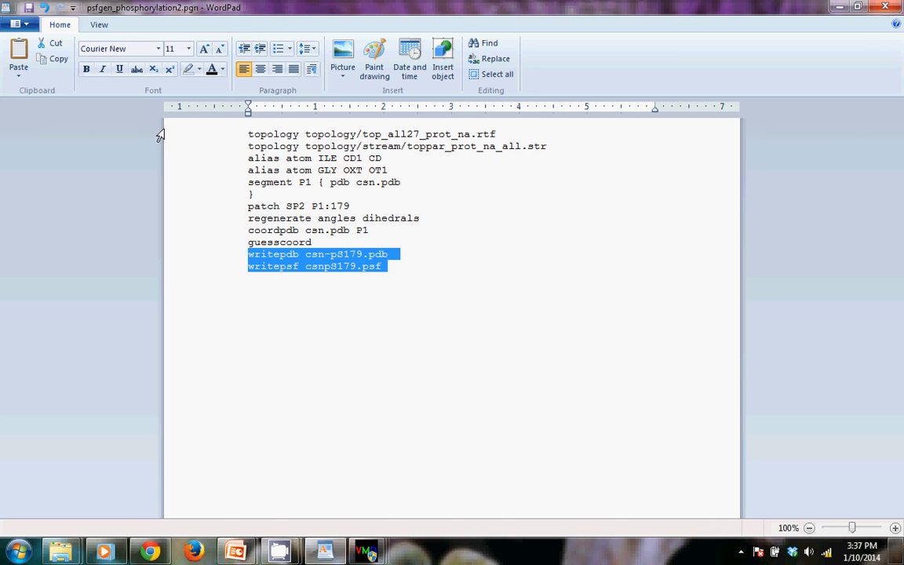
{"action": "left_click", "coordinate": [887, 8]}
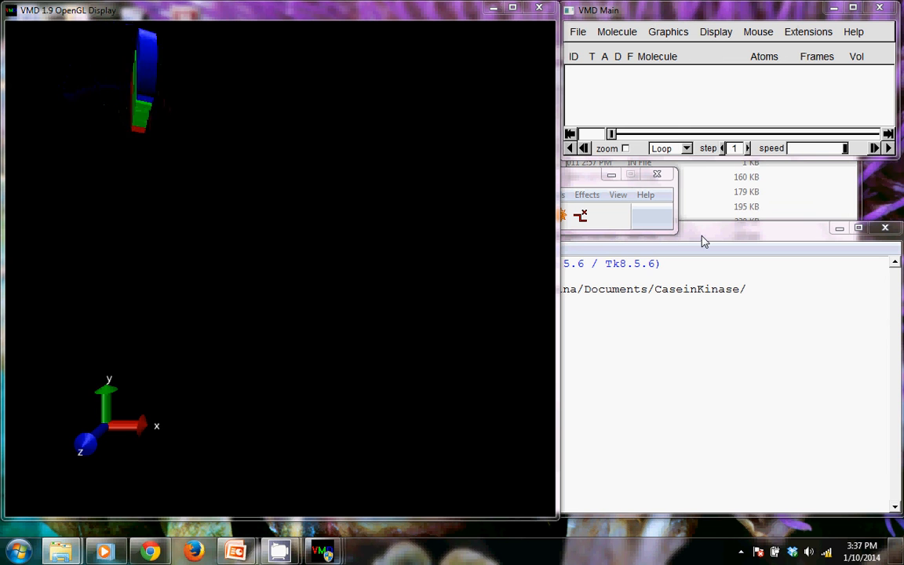
Switch to VMD and load csn.pdb from the CaseinKinase folder as a new molecule, closing the file browser
{"action": "left_click", "coordinate": [644, 12]}
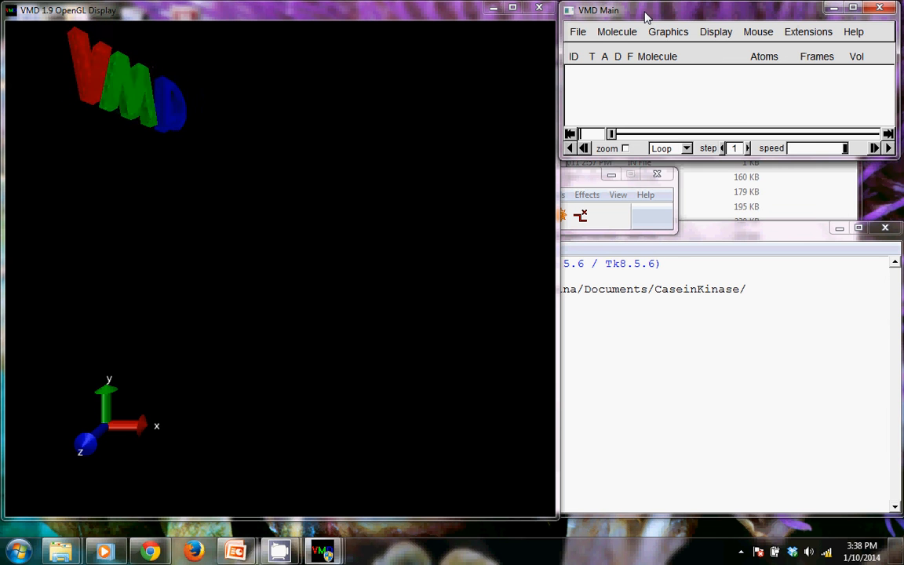
{"action": "left_click", "coordinate": [578, 31]}
{"action": "left_click", "coordinate": [582, 50]}
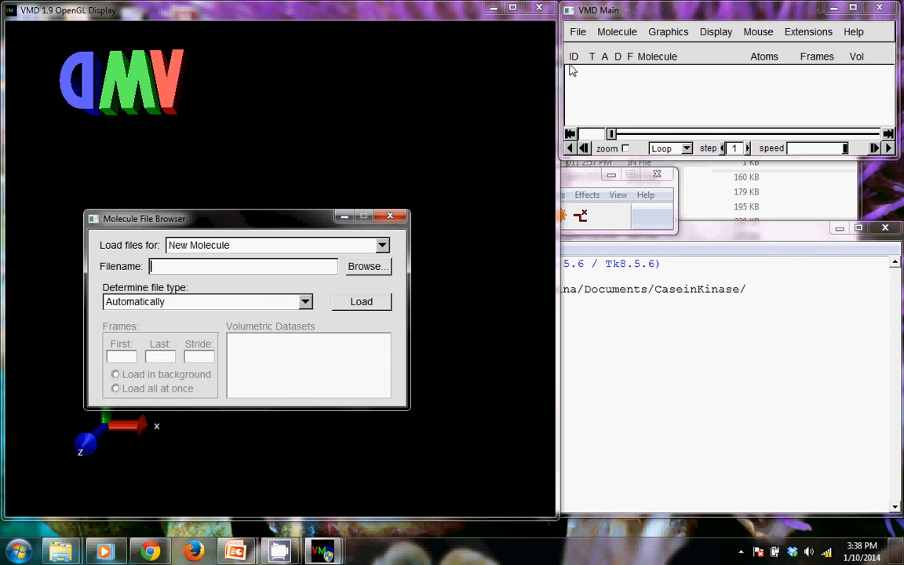
{"action": "left_click", "coordinate": [366, 267]}
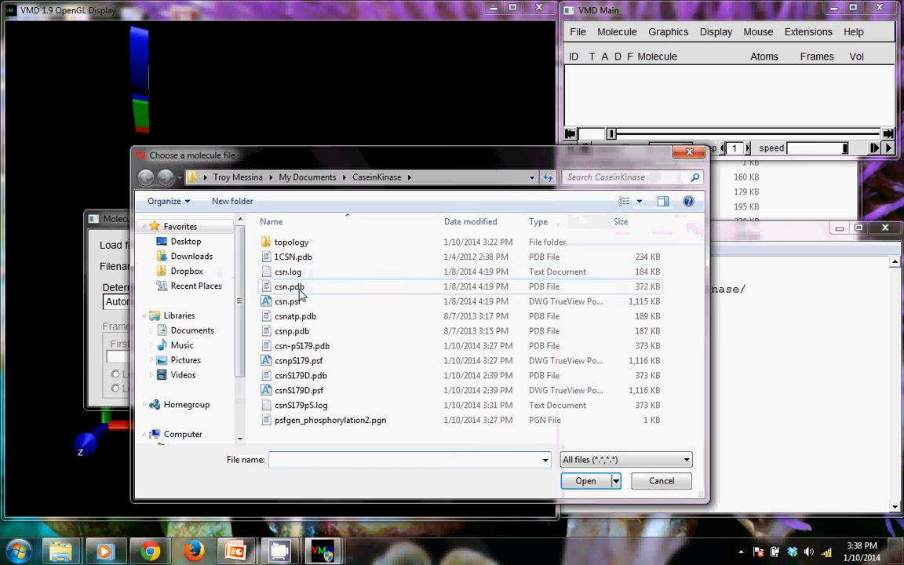
{"action": "double_click", "coordinate": [289, 287]}
{"action": "left_click", "coordinate": [361, 302]}
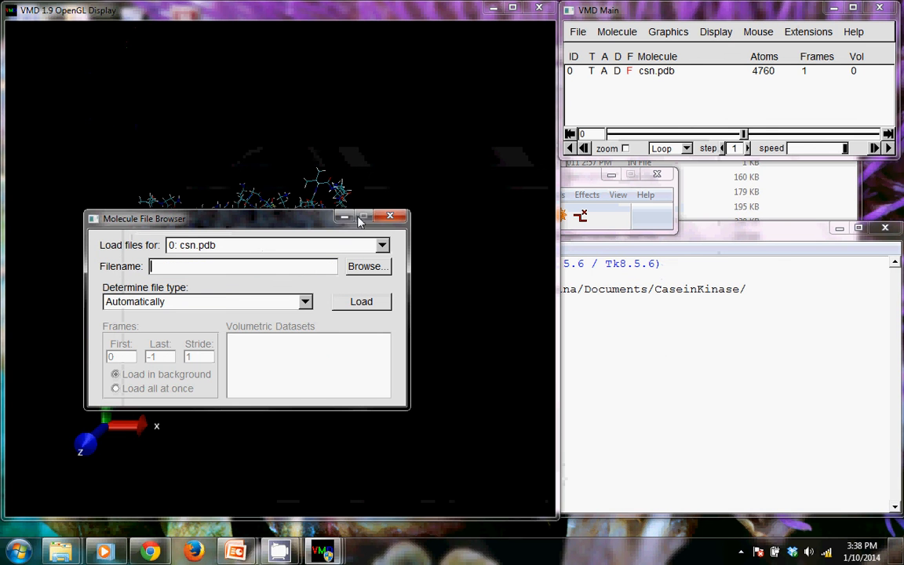
{"action": "left_click", "coordinate": [389, 219]}
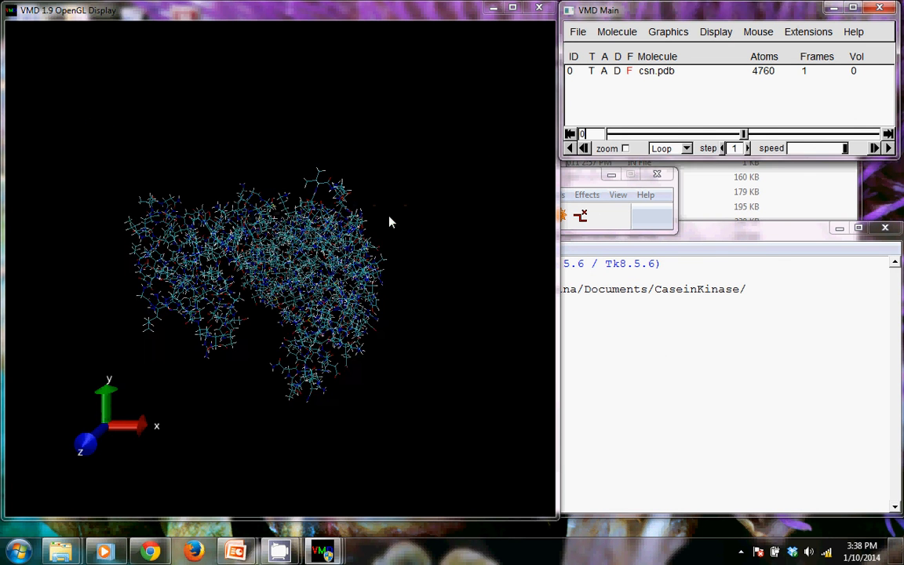
{"action": "left_click_drag", "start_coordinate": [180, 275], "coordinate": [307, 116]}
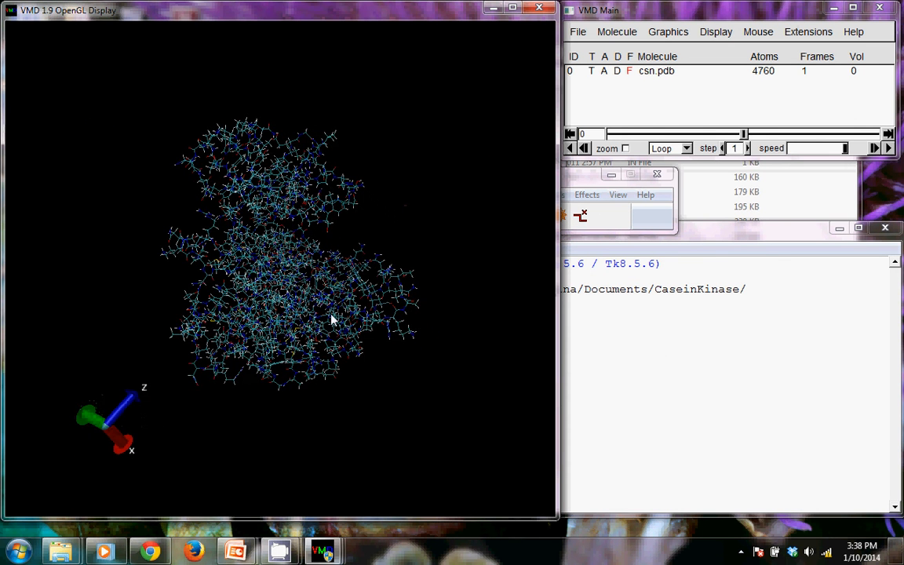
{"action": "left_click_drag", "start_coordinate": [327, 382], "coordinate": [266, 382]}
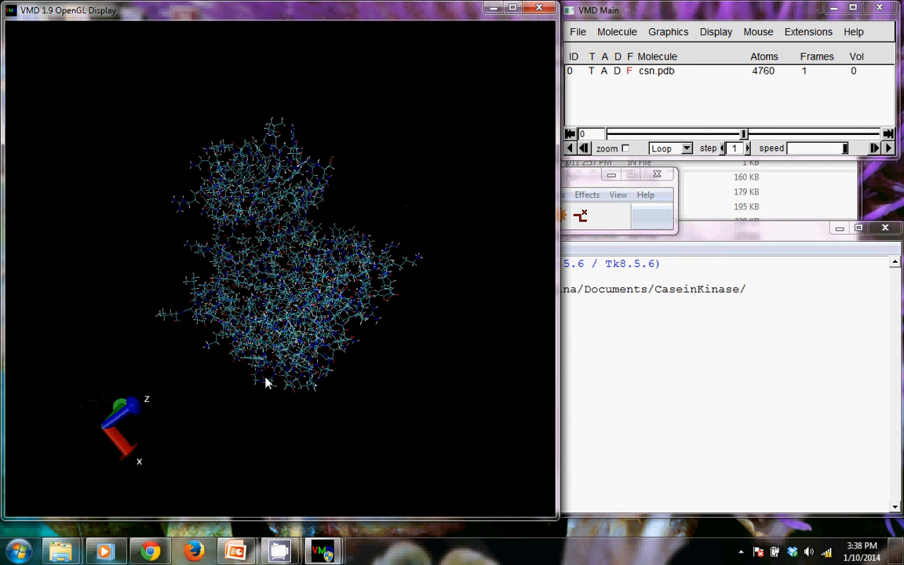
Bring up the VMD TkConsole and check its working directory, highlighting CaseinKinase in the prompt
{"action": "left_click", "coordinate": [704, 240]}
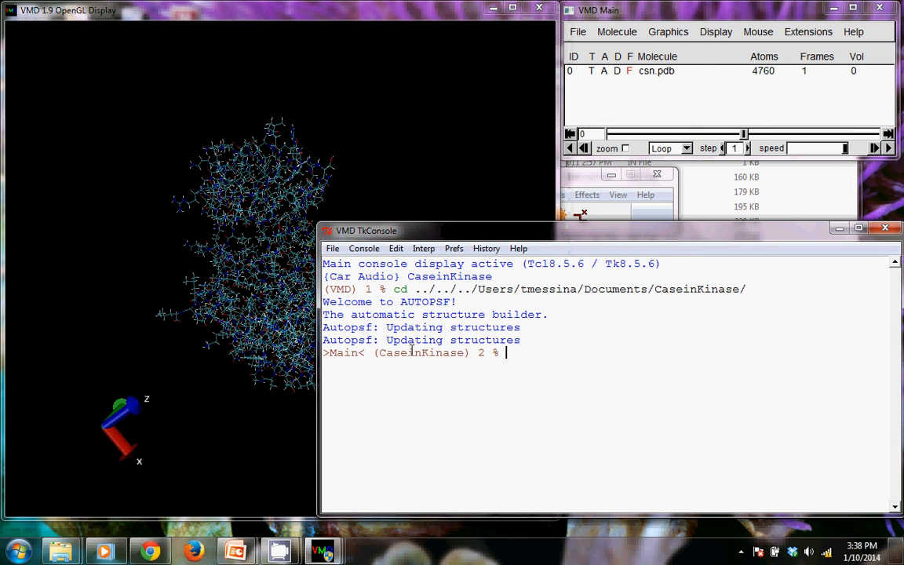
{"action": "left_click_drag", "start_coordinate": [378, 353], "coordinate": [463, 355]}
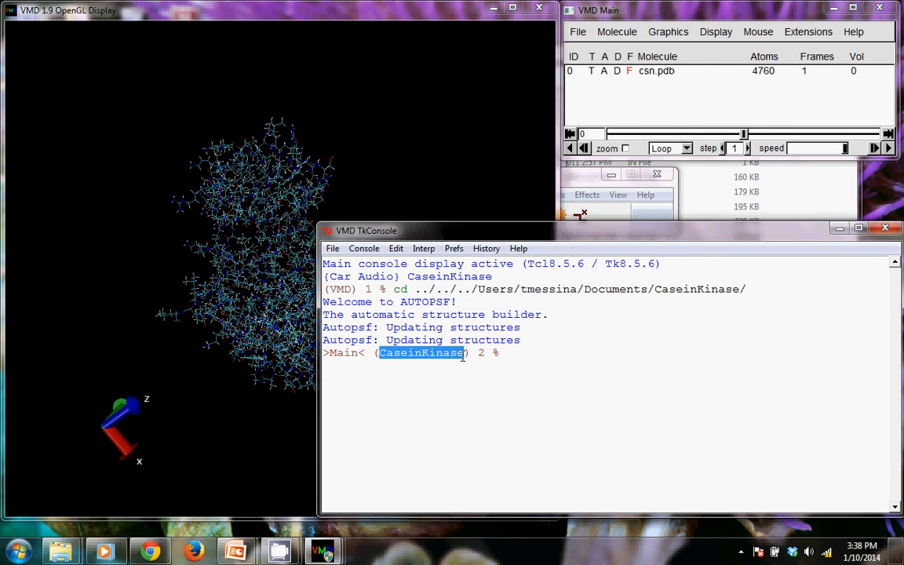
{"action": "left_click", "coordinate": [526, 353]}
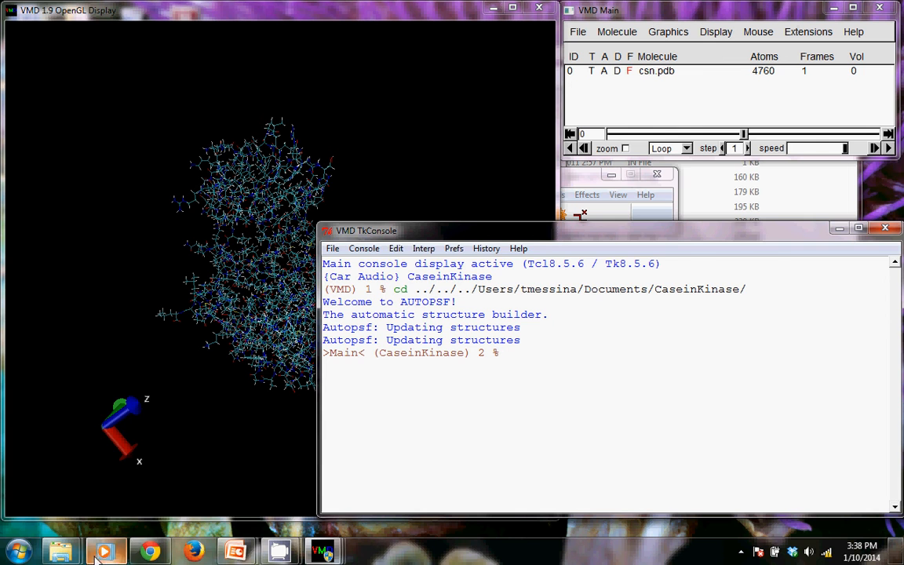
Check the CaseinKinase folder for psfgen_phosphorylation2.pgn and csn.pdb, and return to the TkConsole
{"action": "mouse_move", "coordinate": [62, 549]}
{"action": "left_click", "coordinate": [110, 483]}
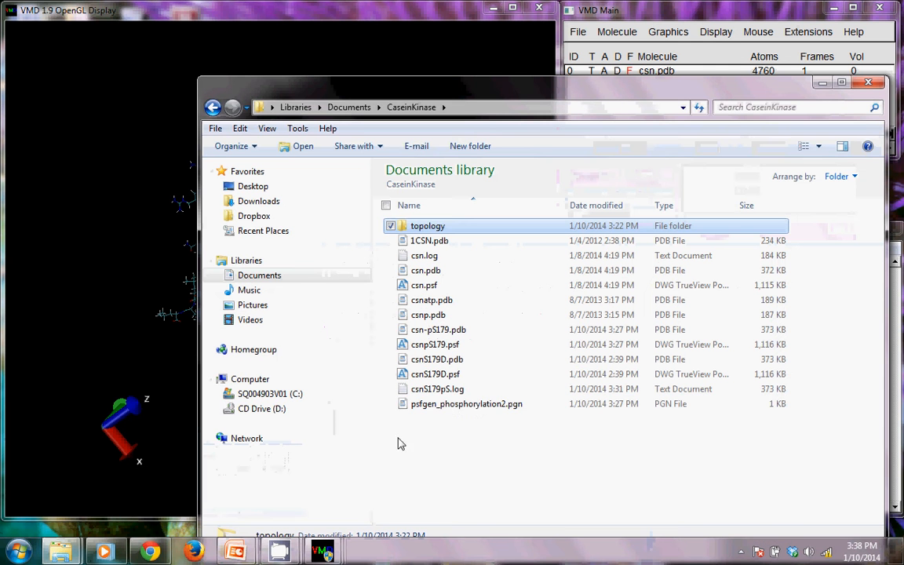
{"action": "left_click", "coordinate": [435, 404]}
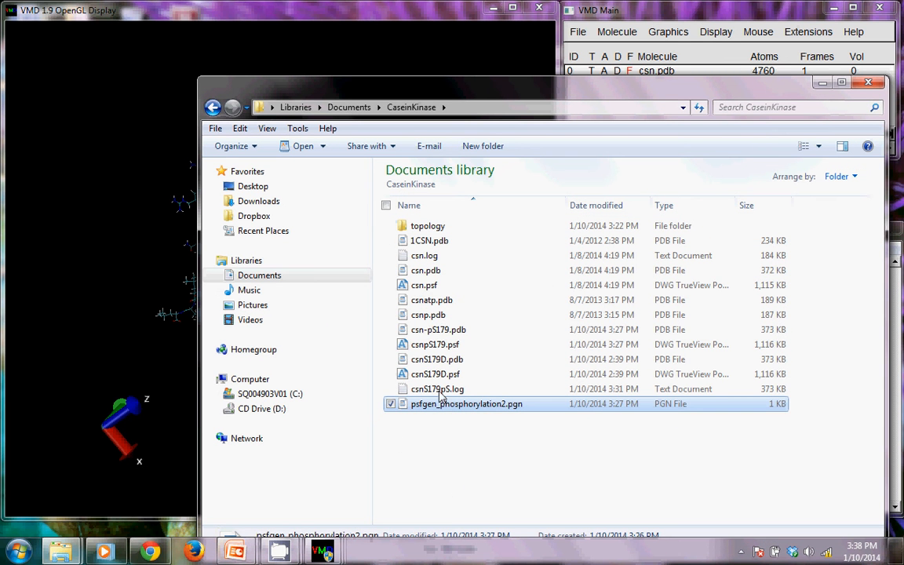
{"action": "left_click", "coordinate": [427, 271]}
{"action": "left_click", "coordinate": [435, 404]}
{"action": "left_click", "coordinate": [428, 271]}
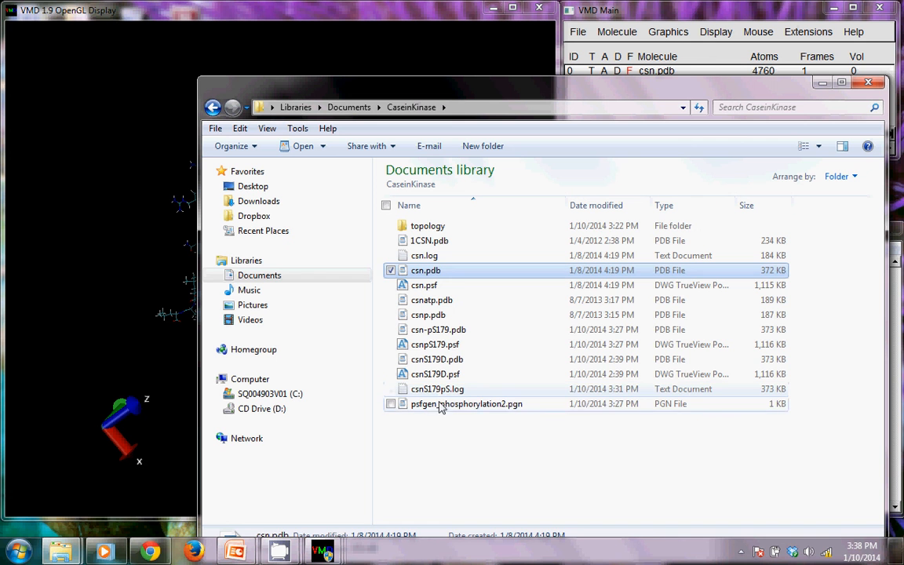
{"action": "left_click", "coordinate": [439, 405]}
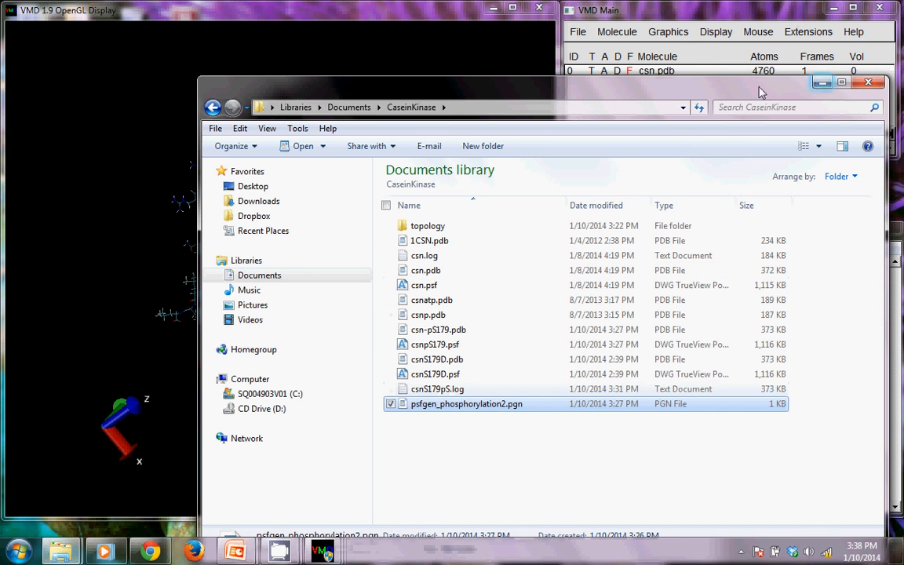
{"action": "left_click", "coordinate": [819, 84]}
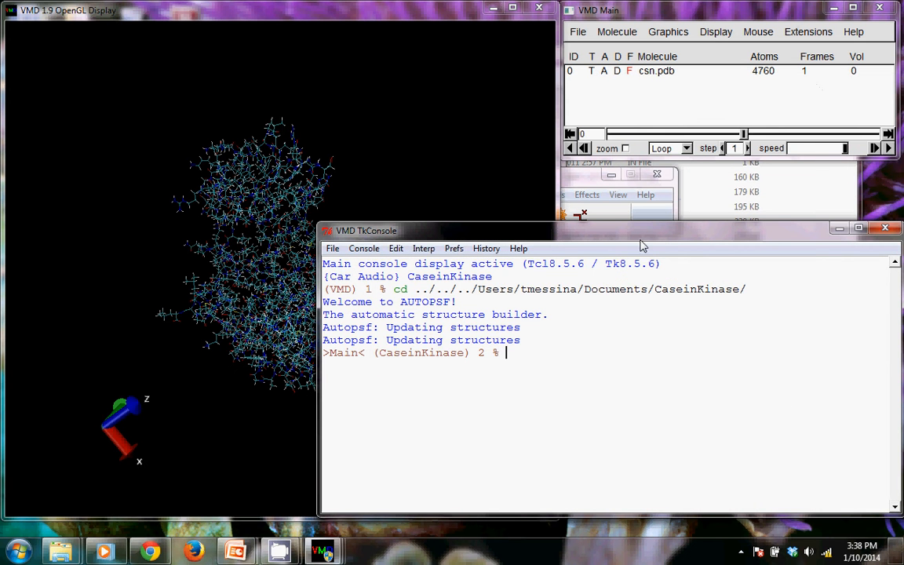
Run the phosphorylation script in the TkConsole with source psfgen_phosphorylation2.pgn, checking the file name in the CaseinKinase folder
{"action": "type", "text": "source"}
{"action": "mouse_move", "coordinate": [61, 551]}
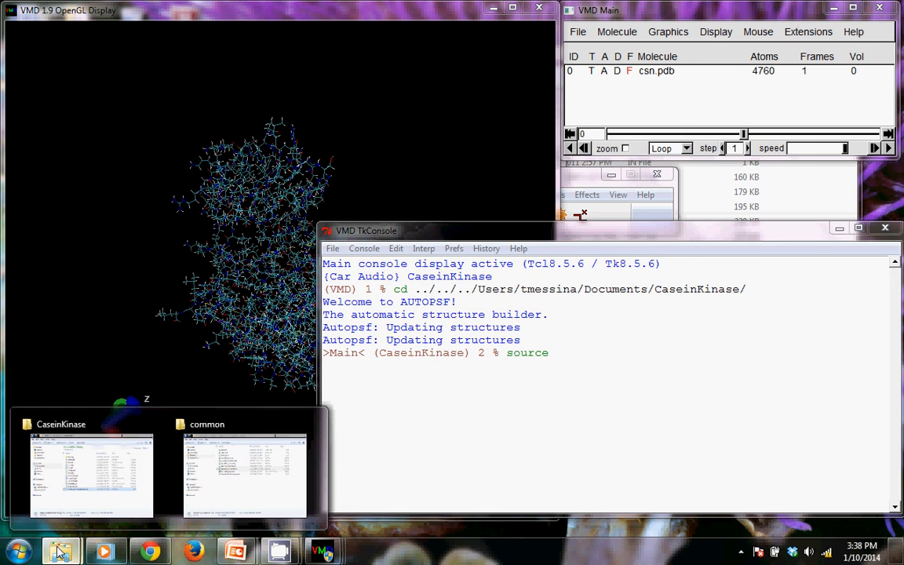
{"action": "left_click", "coordinate": [69, 482]}
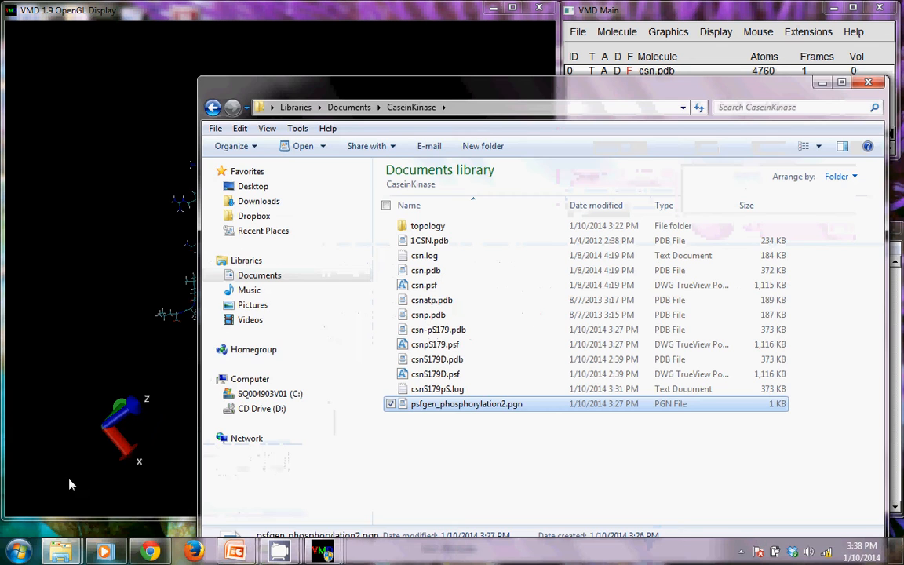
{"action": "left_click", "coordinate": [823, 83]}
{"action": "type", "text": "sfgen"}
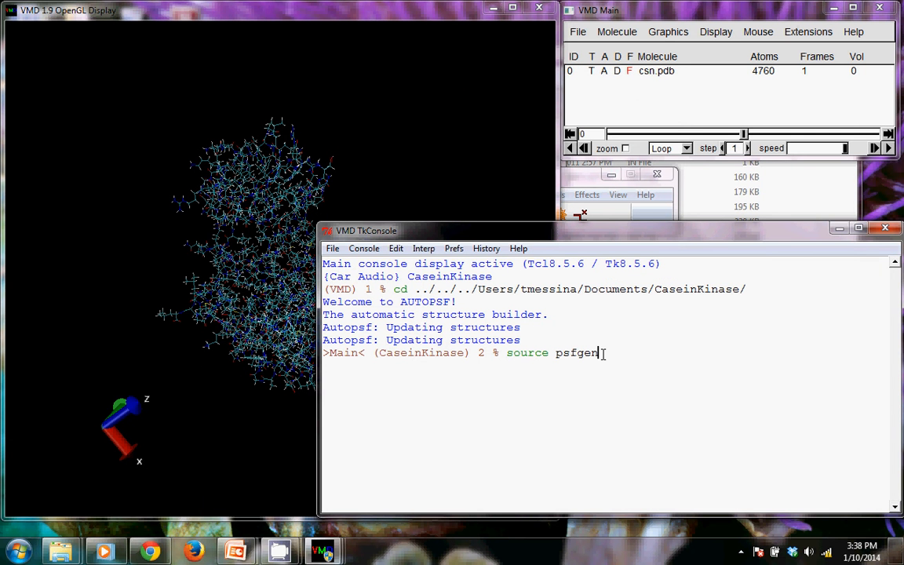
{"action": "key", "text": "Tab"}
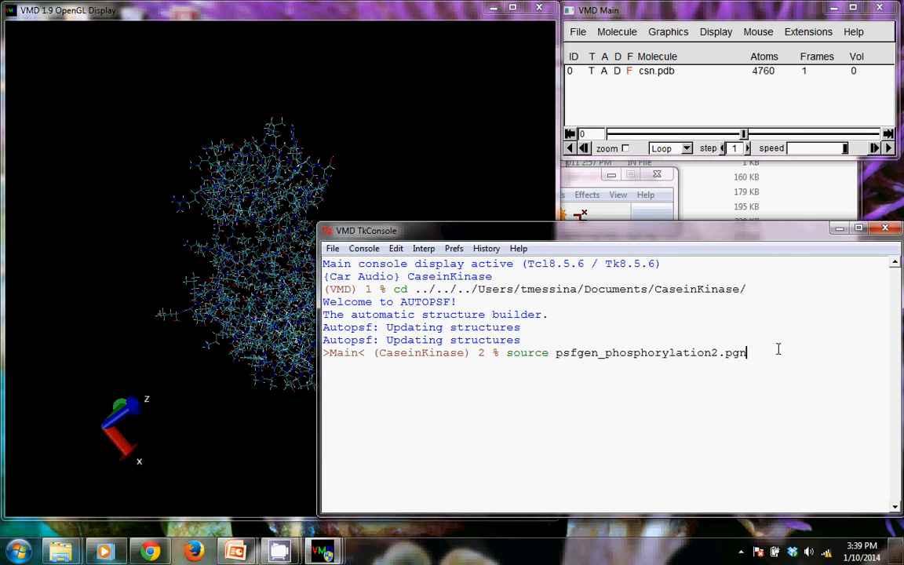
{"action": "key", "text": "Return"}
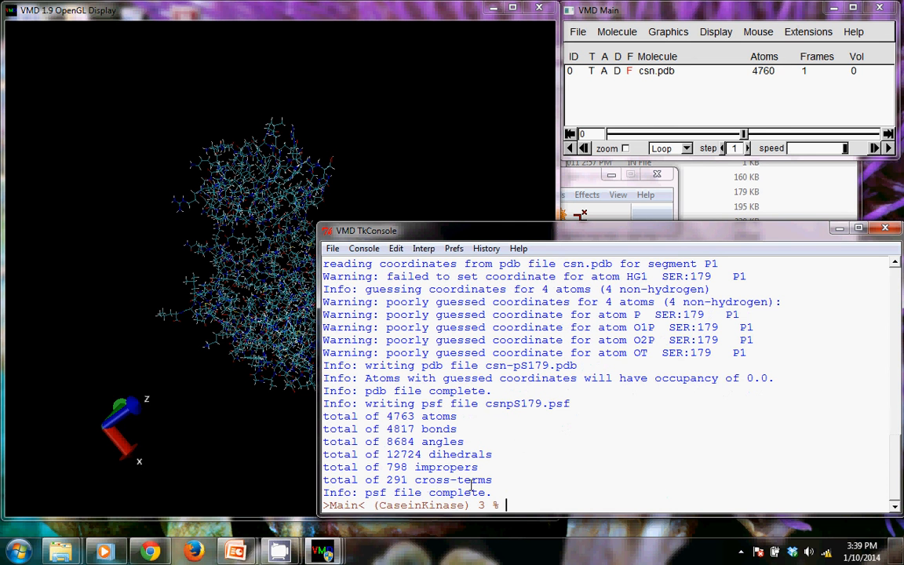
Check the output files csn-pS179.pdb and csnpS179.psf in the CaseinKinase folder
{"action": "mouse_move", "coordinate": [70, 553]}
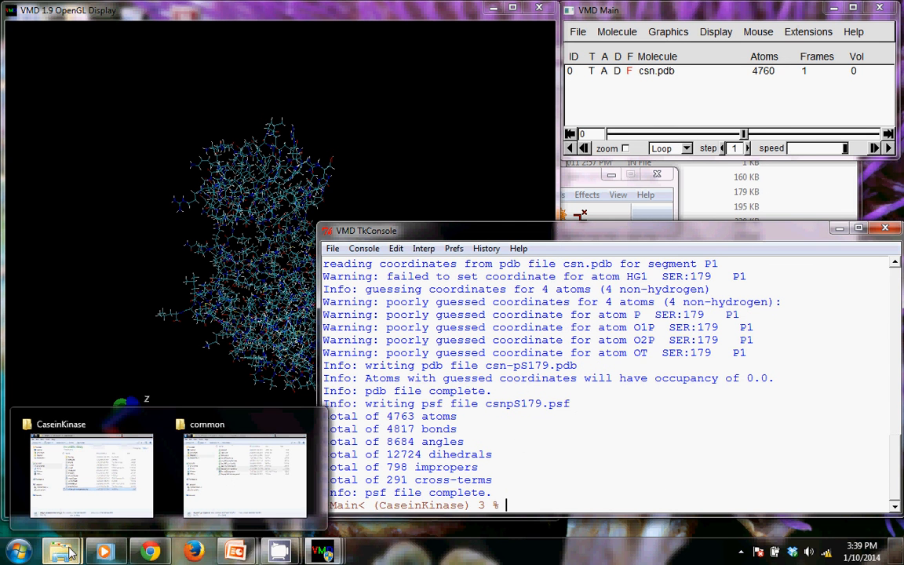
{"action": "left_click", "coordinate": [75, 492]}
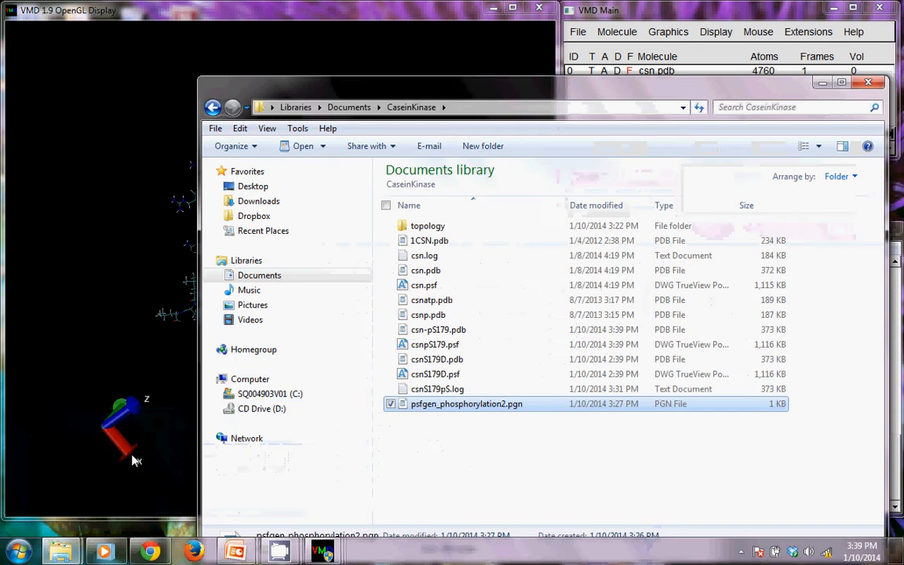
{"action": "left_click", "coordinate": [424, 330]}
{"action": "left_click", "coordinate": [423, 344]}
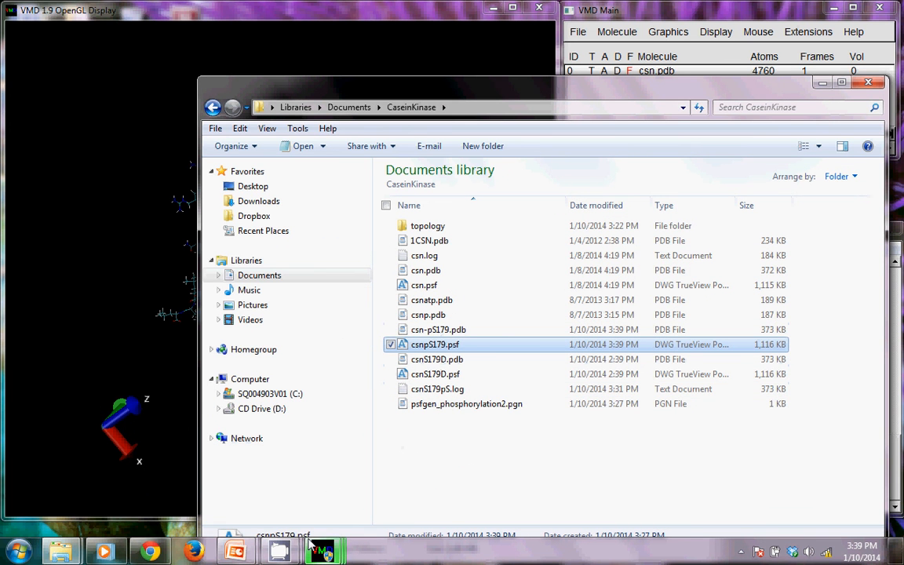
Reopen psfgen_phosphorylation2.pgn, compare the output names csn-pS179 and csnpS179 in the writepdb and writepsf lines, and close it
{"action": "left_click", "coordinate": [484, 411]}
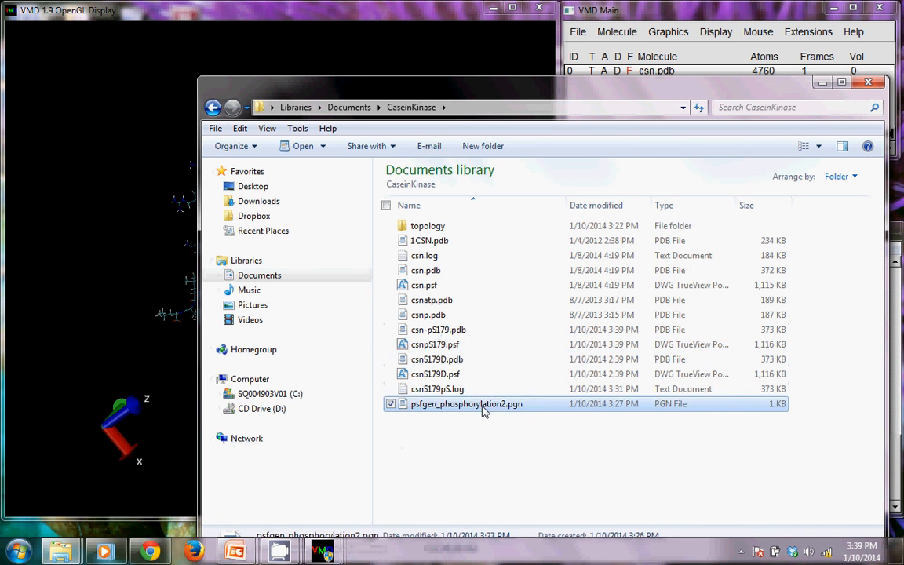
{"action": "double_click", "coordinate": [484, 411]}
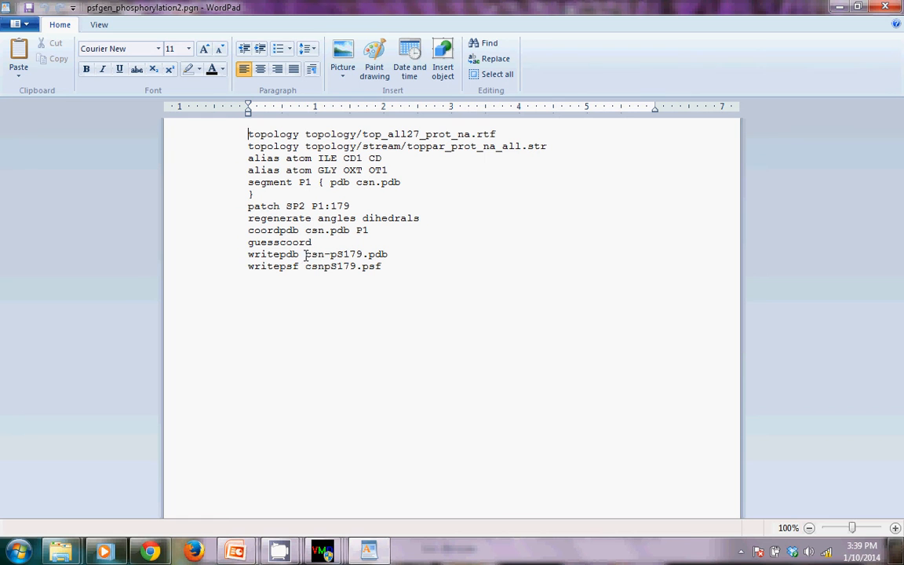
{"action": "left_click_drag", "start_coordinate": [305, 255], "coordinate": [342, 257]}
{"action": "left_click", "coordinate": [342, 267]}
{"action": "left_click_drag", "start_coordinate": [305, 254], "coordinate": [348, 254]}
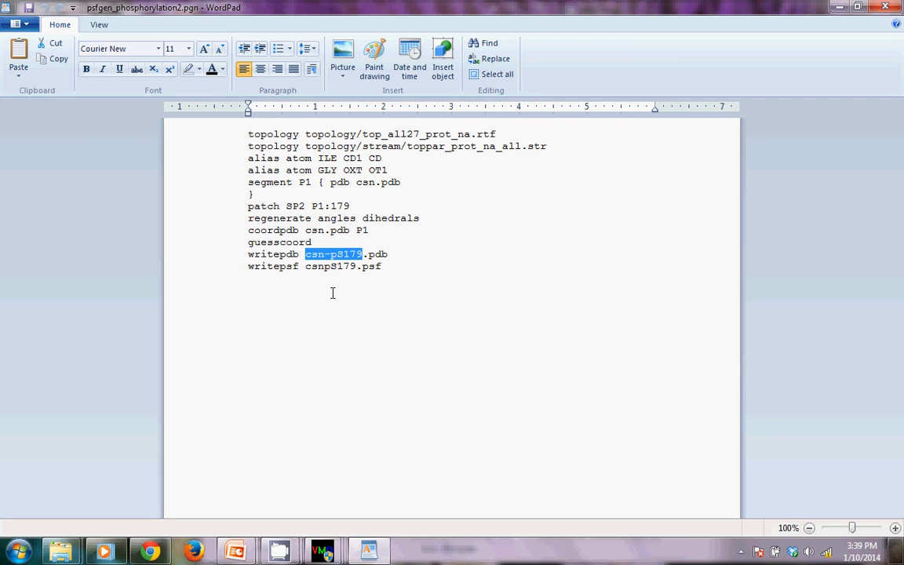
{"action": "left_click", "coordinate": [305, 264]}
{"action": "left_click_drag", "start_coordinate": [310, 265], "coordinate": [352, 266]}
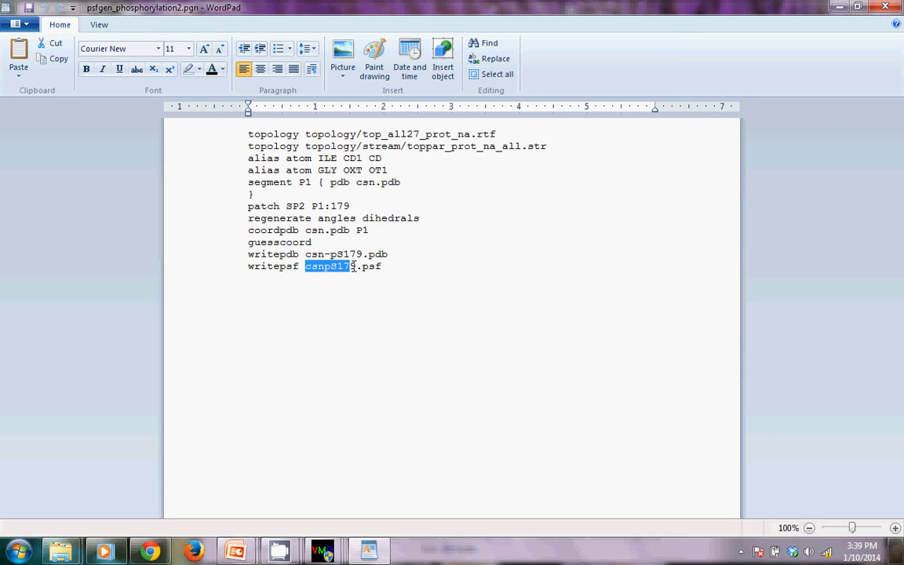
{"action": "left_click", "coordinate": [327, 271]}
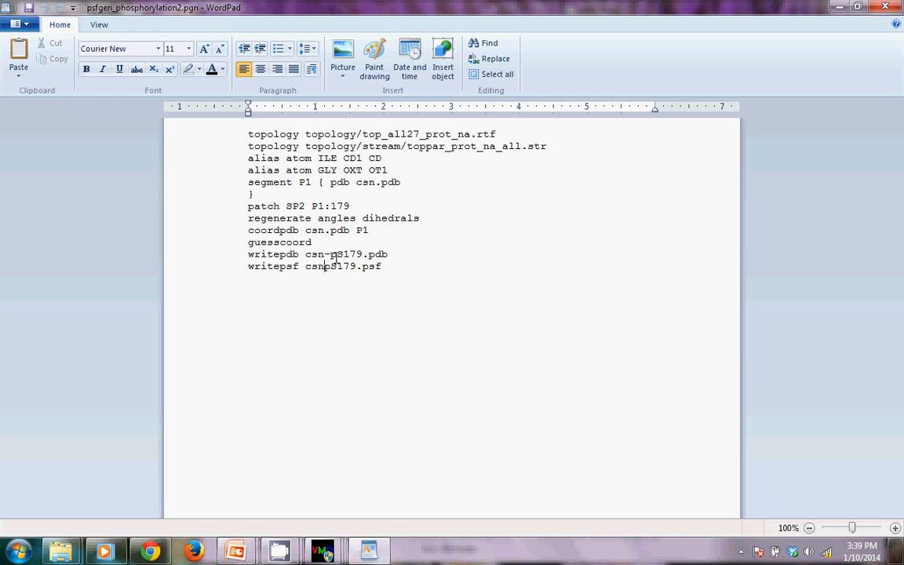
{"action": "left_click", "coordinate": [885, 7]}
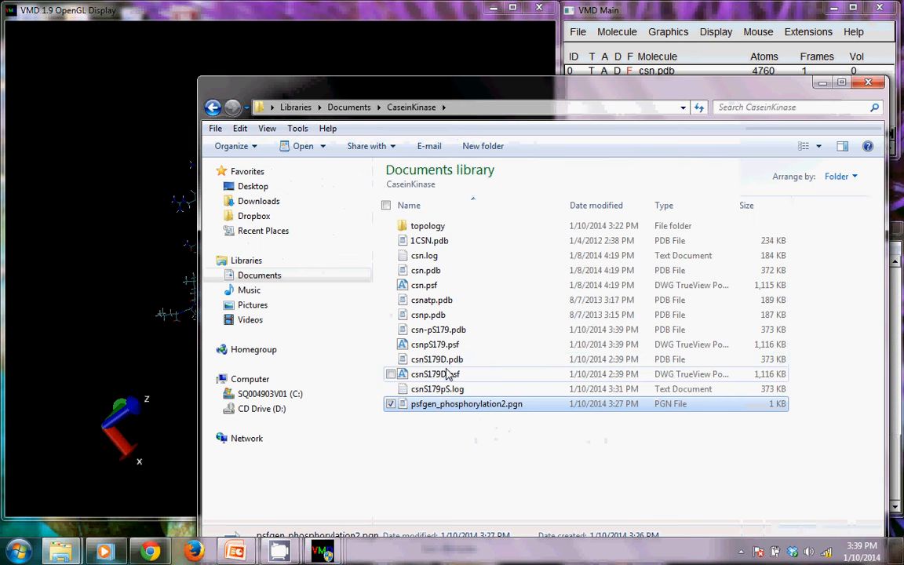
Point out csn-pS179.pdb and csnpS179.psf in the folder again and return to the VMD molecule display
{"action": "left_click", "coordinate": [438, 330]}
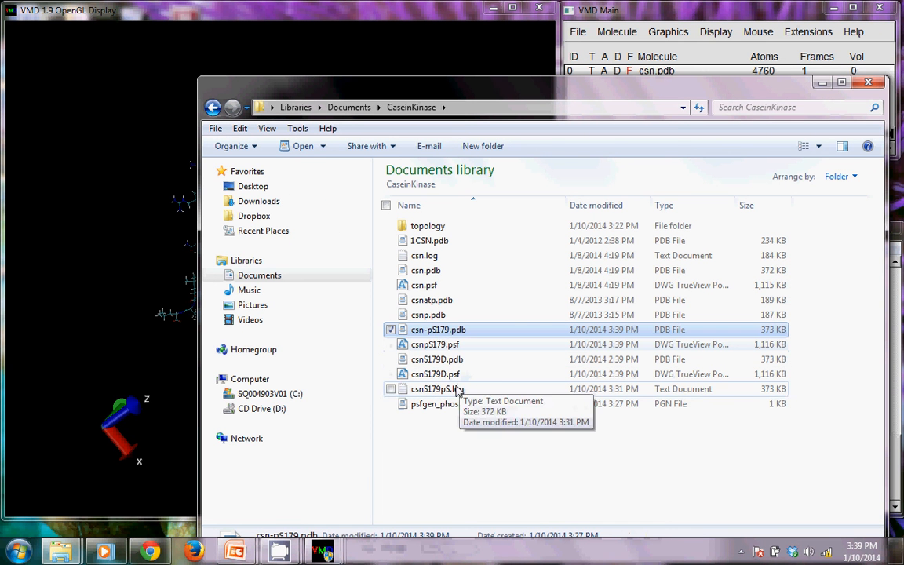
{"action": "left_click", "coordinate": [401, 345]}
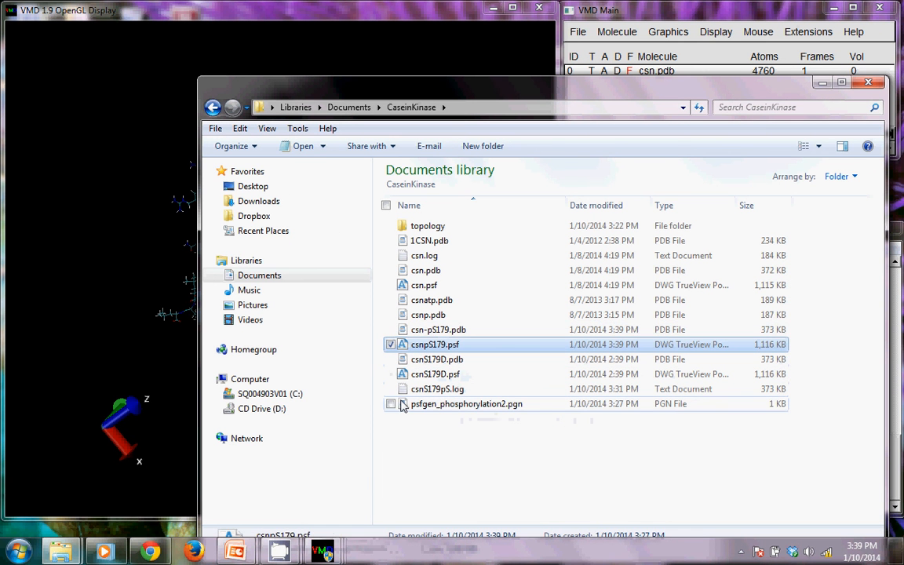
{"action": "left_click", "coordinate": [355, 17]}
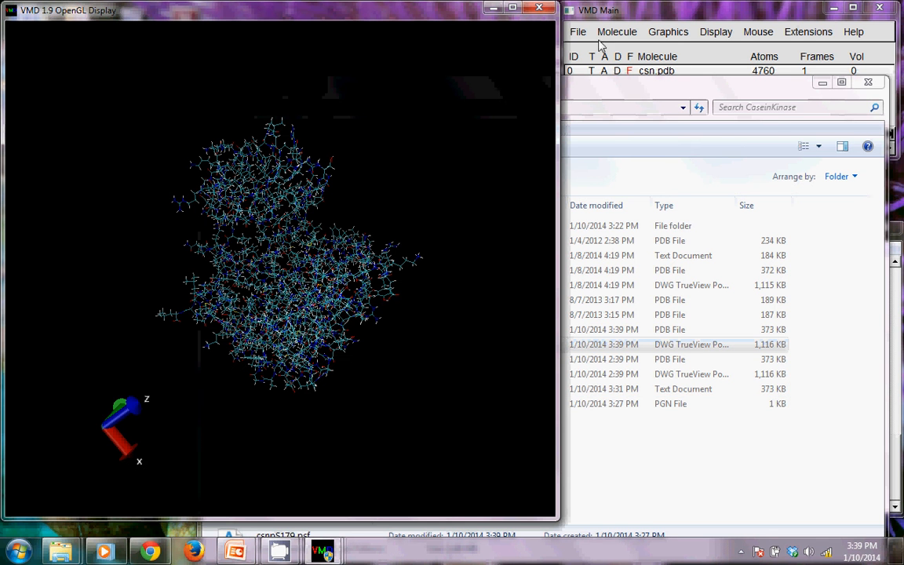
Delete the csn.pdb molecule from VMD
{"action": "left_click", "coordinate": [565, 61]}
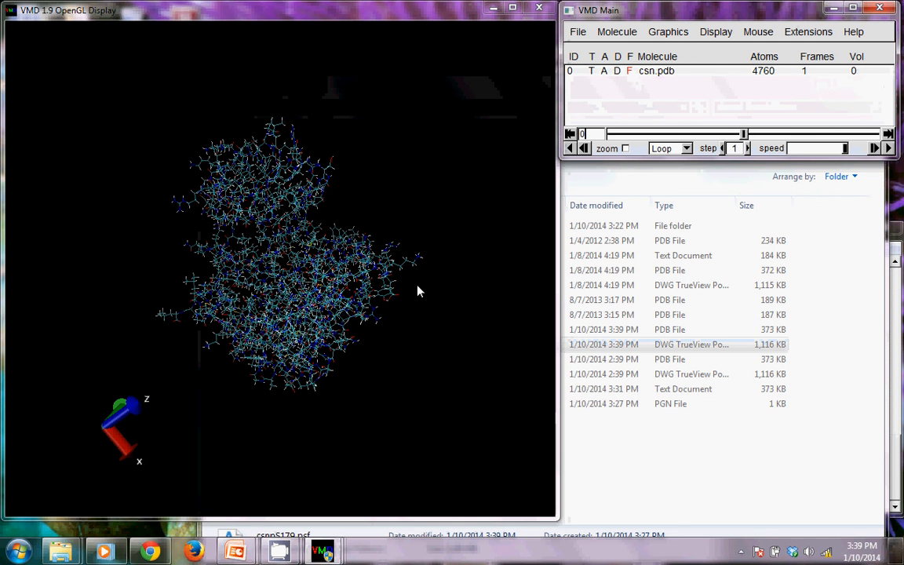
{"action": "left_click_drag", "start_coordinate": [417, 291], "coordinate": [347, 276]}
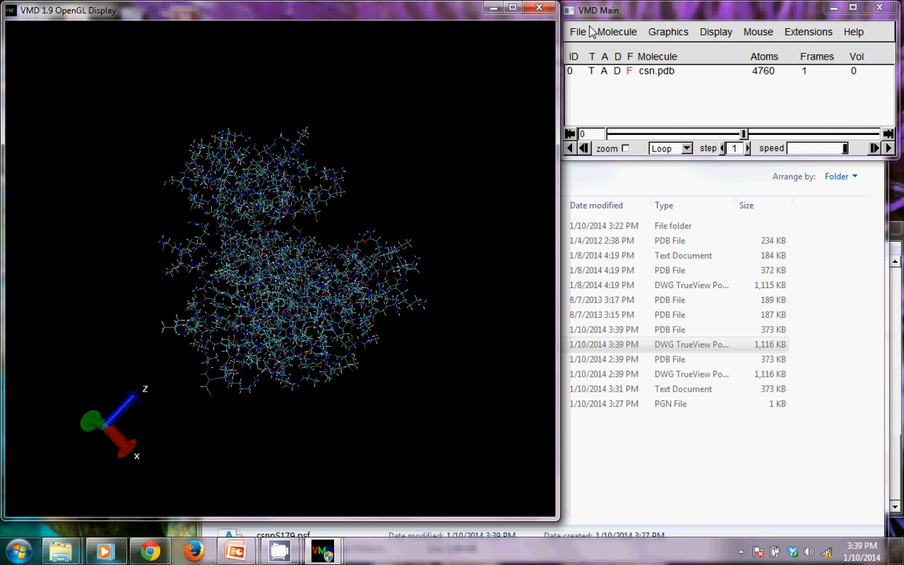
{"action": "left_click", "coordinate": [609, 72]}
{"action": "left_click", "coordinate": [616, 31]}
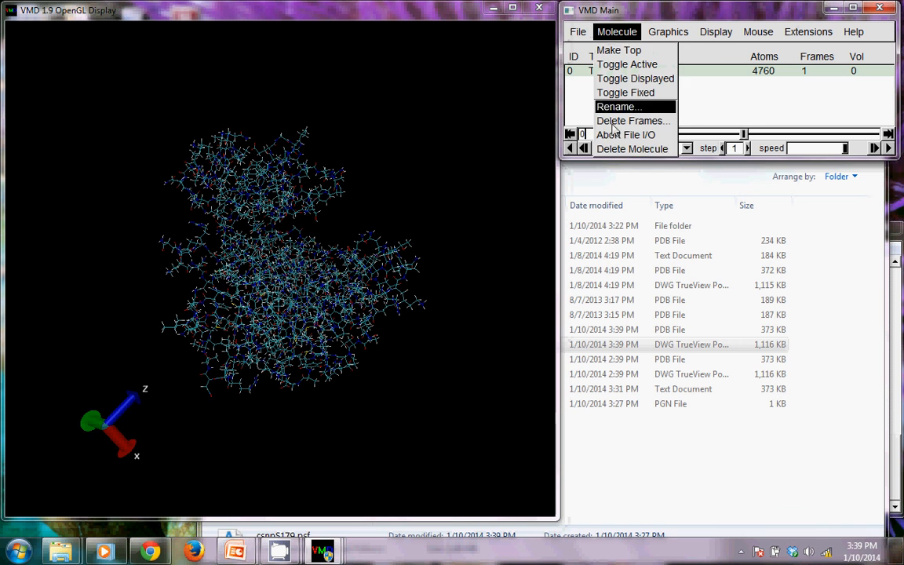
{"action": "left_click", "coordinate": [631, 149]}
Load csnpS179.psf from the CaseinKinase folder as a new molecule
{"action": "left_click", "coordinate": [579, 32]}
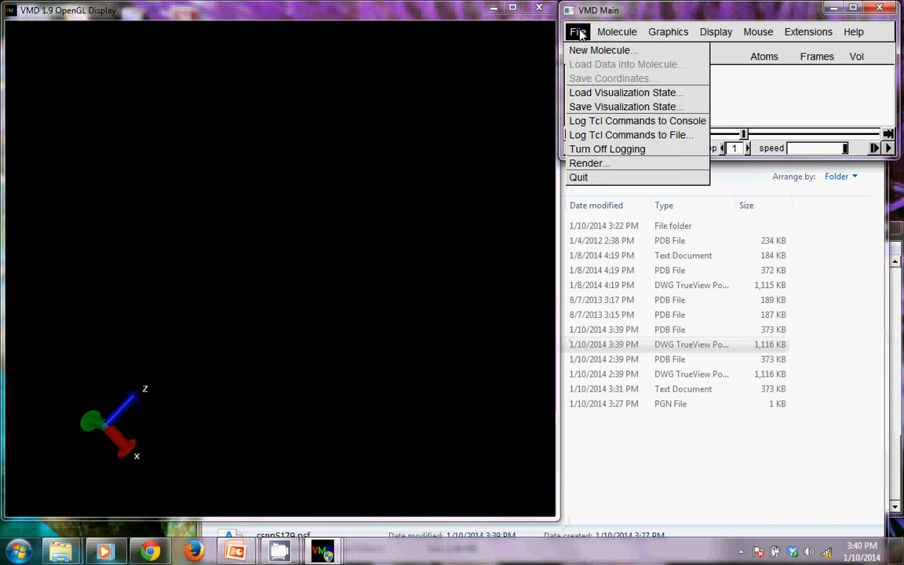
{"action": "left_click", "coordinate": [596, 51]}
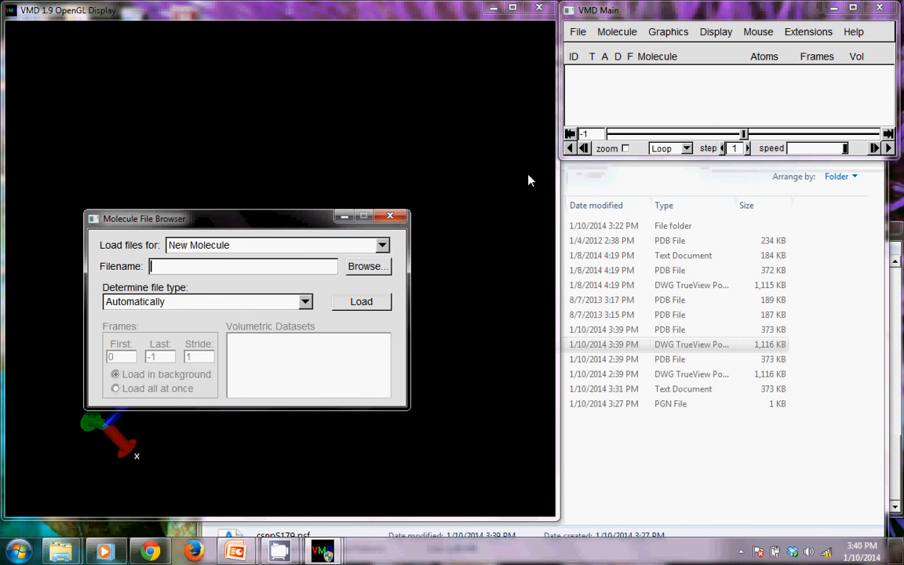
{"action": "left_click", "coordinate": [368, 267]}
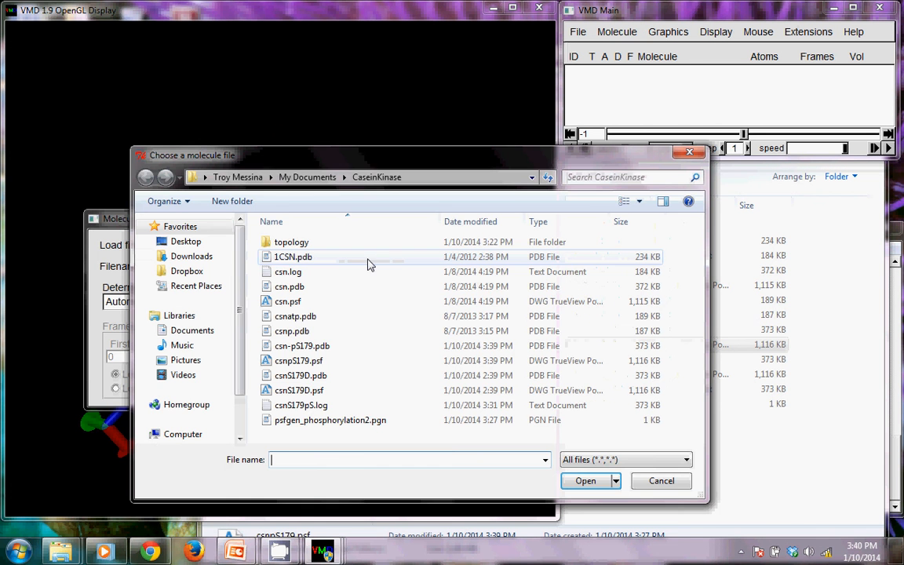
{"action": "double_click", "coordinate": [310, 363]}
{"action": "left_click", "coordinate": [360, 302]}
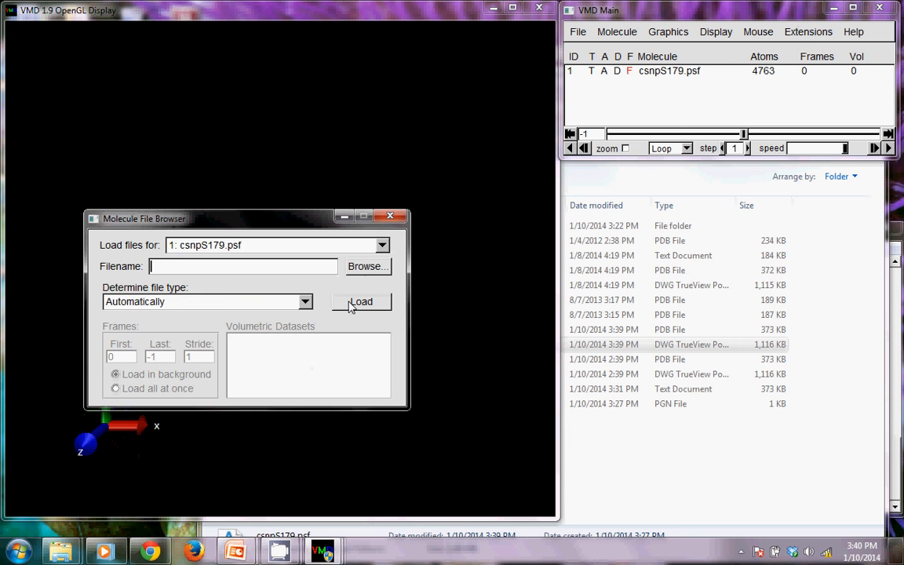
Load the coordinates from csn-pS179.pdb into the csnpS179.psf molecule and put the file browser away
{"action": "left_click", "coordinate": [365, 267]}
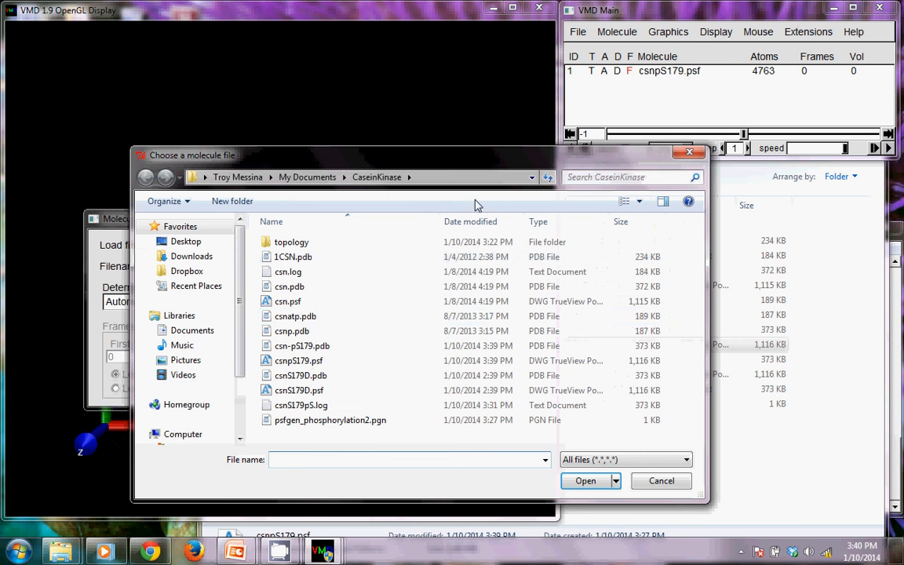
{"action": "double_click", "coordinate": [302, 346]}
{"action": "left_click", "coordinate": [360, 303]}
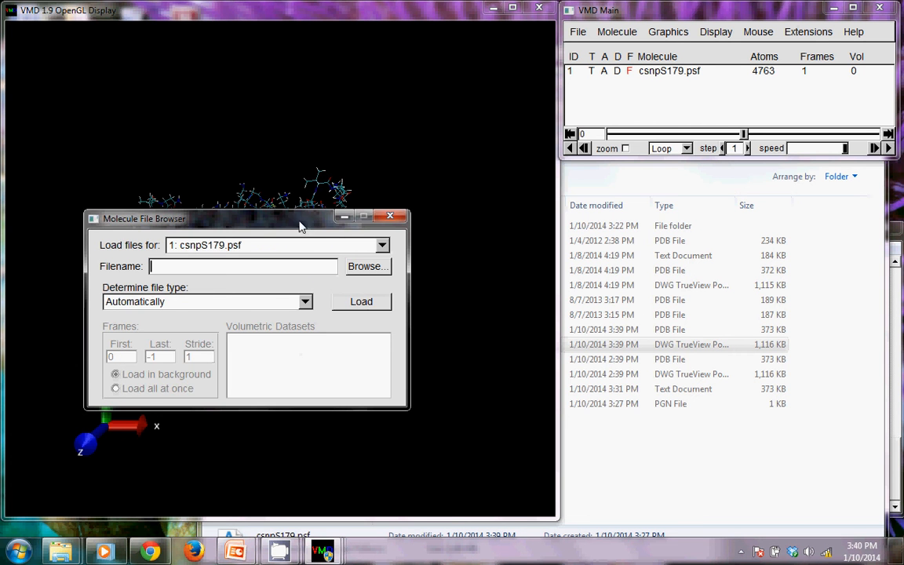
{"action": "mouse_move", "coordinate": [299, 222]}
{"action": "left_mouse_down"}
{"action": "mouse_move", "coordinate": [716, 148]}
{"action": "mouse_move", "coordinate": [720, 135]}
{"action": "left_mouse_up"}
{"action": "left_click", "coordinate": [763, 132]}
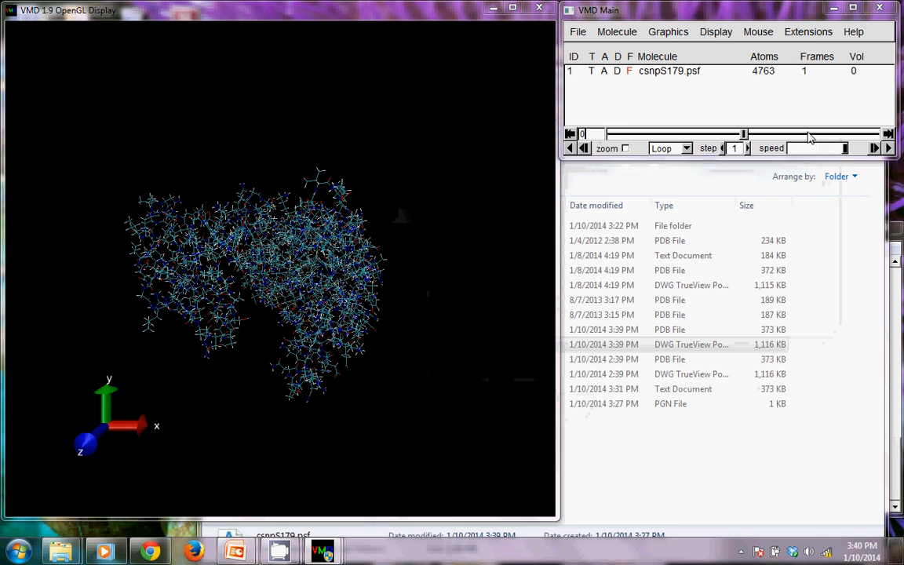
Change the graphical representation of csnpS179.psf to the atom selection protein, drawn as NewCartoon
{"action": "left_click", "coordinate": [683, 33]}
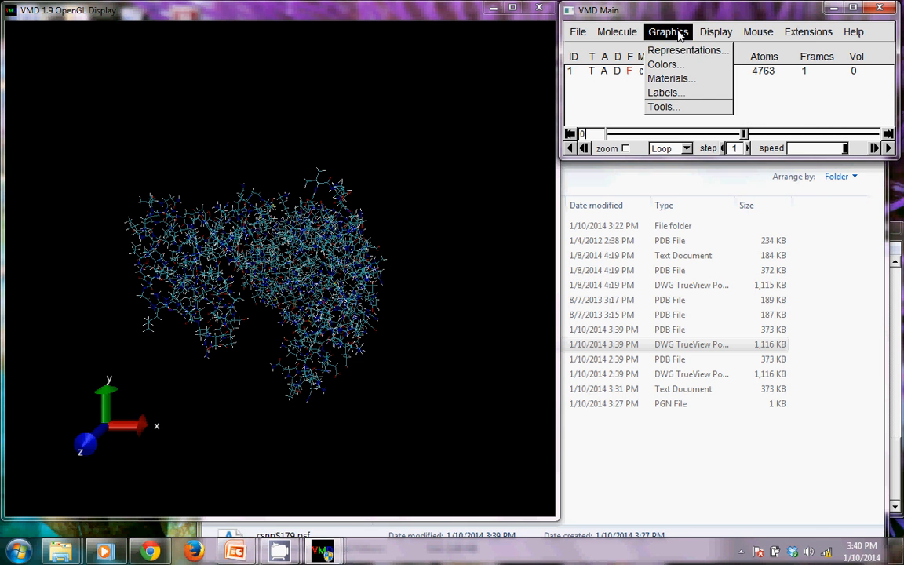
{"action": "left_click", "coordinate": [685, 50]}
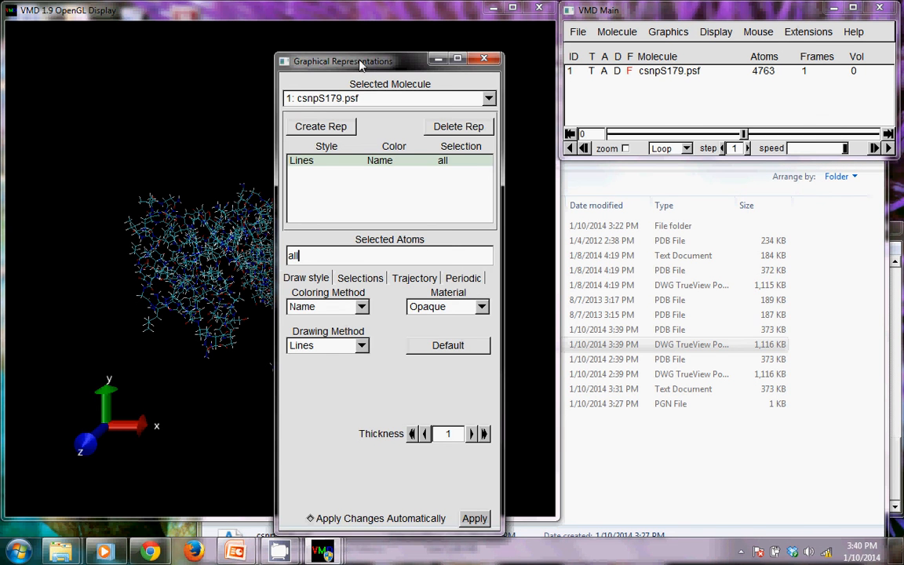
{"action": "left_click_drag", "start_coordinate": [360, 65], "coordinate": [675, 30]}
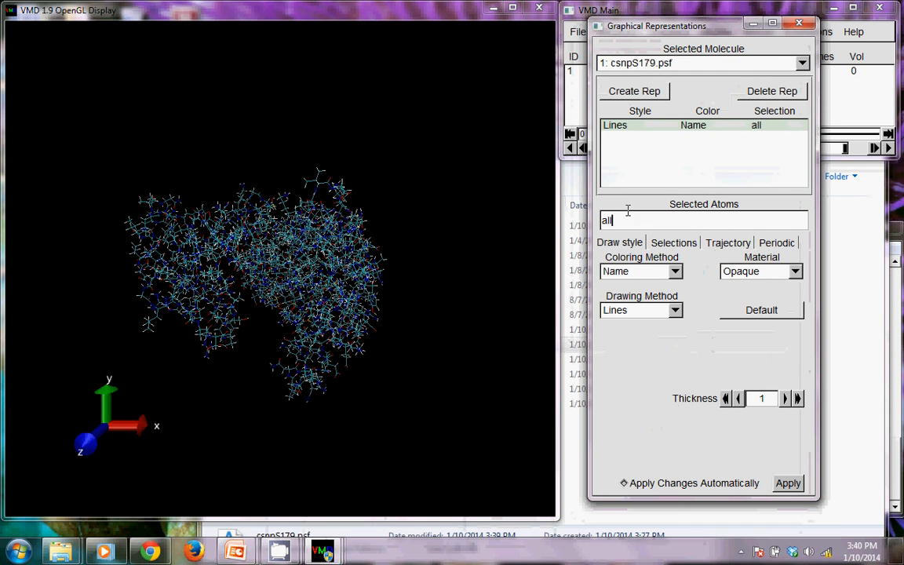
{"action": "left_click_drag", "start_coordinate": [625, 221], "coordinate": [593, 217]}
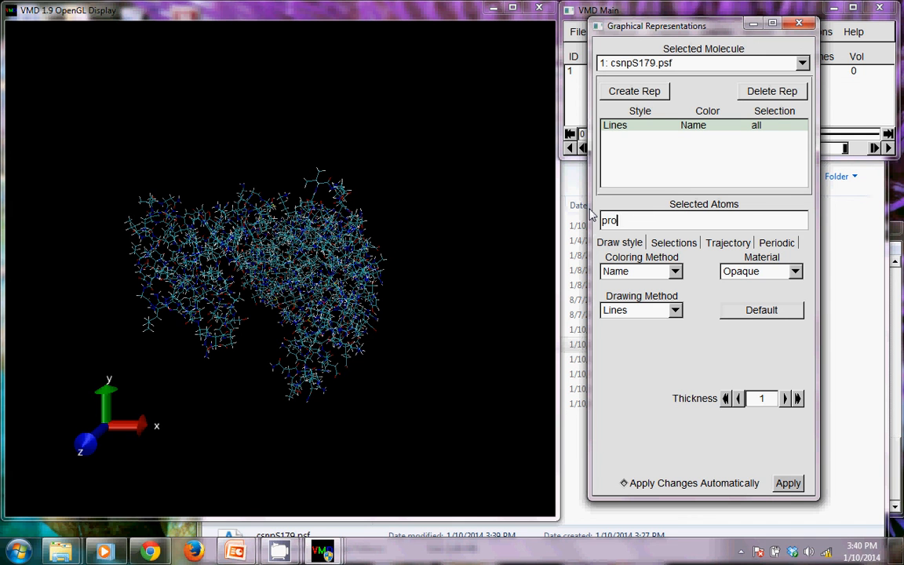
{"action": "key", "text": "Return"}
{"action": "left_click", "coordinate": [642, 312]}
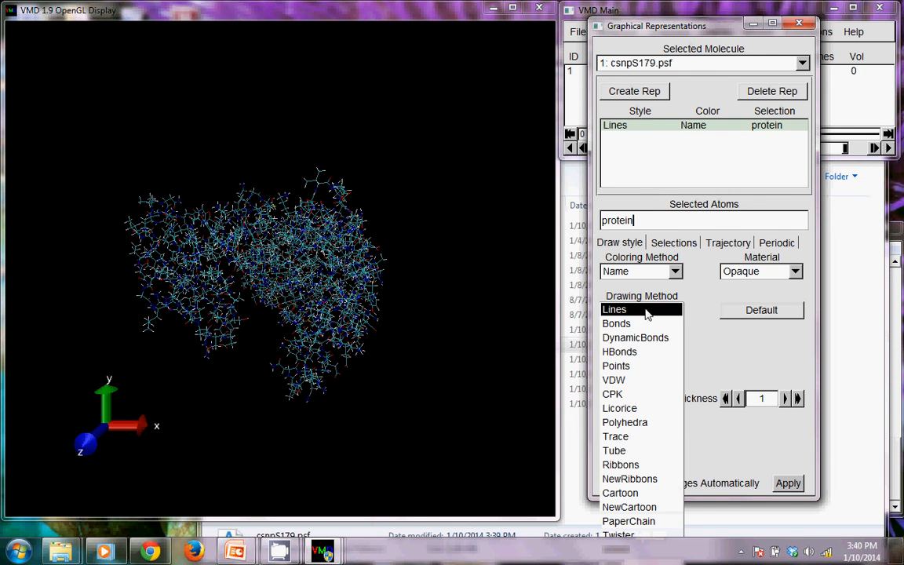
{"action": "left_click", "coordinate": [625, 503]}
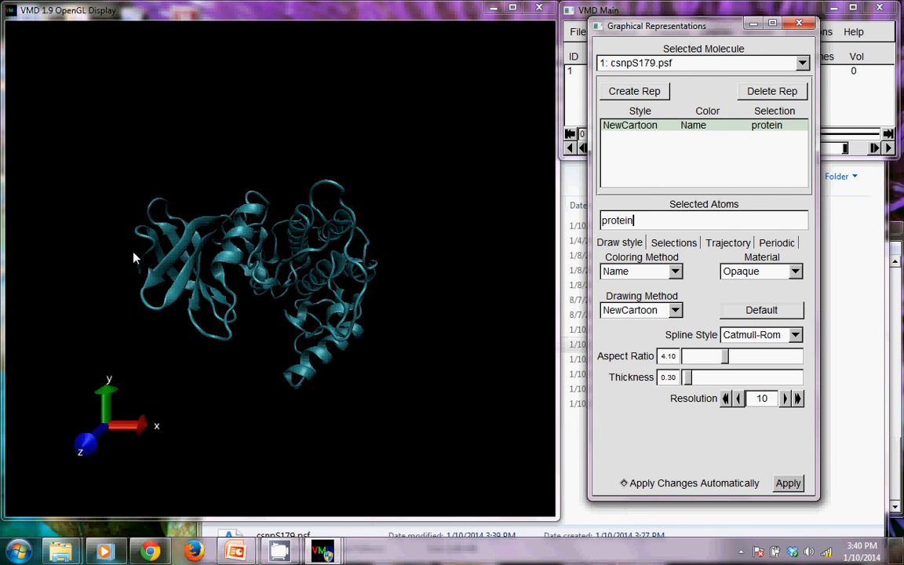
Create a second representation for the atom selection resid 179, drawn with the CPK method
{"action": "left_click_drag", "start_coordinate": [133, 257], "coordinate": [297, 128]}
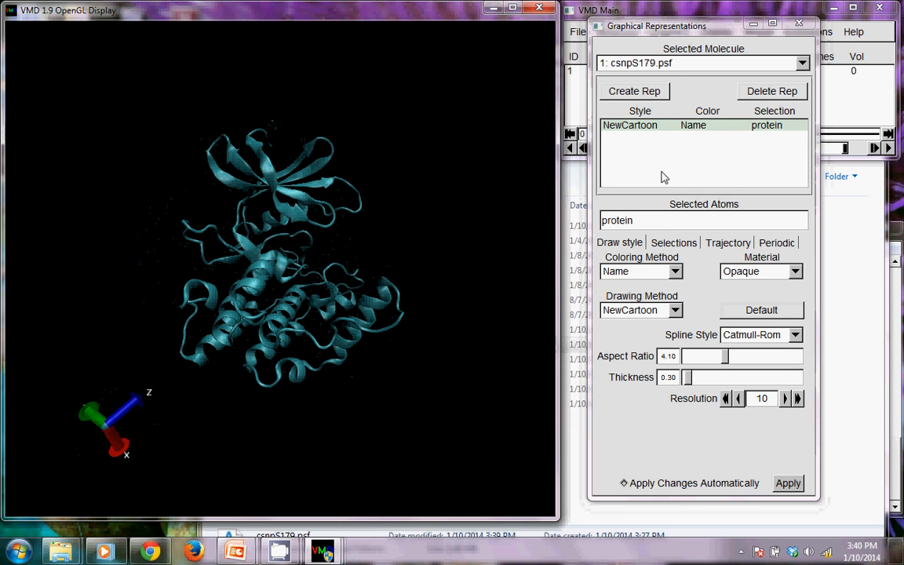
{"action": "left_click", "coordinate": [636, 93]}
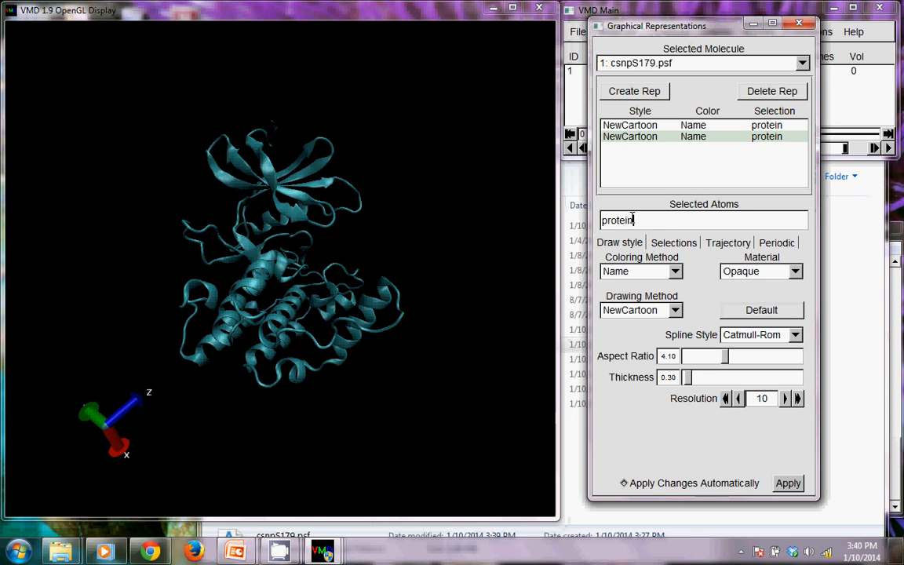
{"action": "left_click_drag", "start_coordinate": [633, 218], "coordinate": [592, 222]}
{"action": "type", "text": "resid 179"}
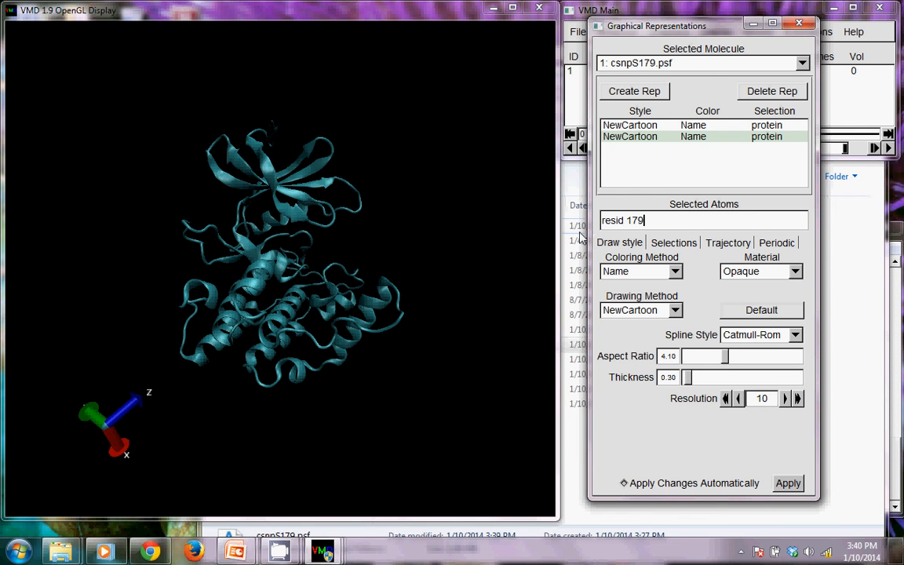
{"action": "key", "text": "Return"}
{"action": "left_click", "coordinate": [661, 311]}
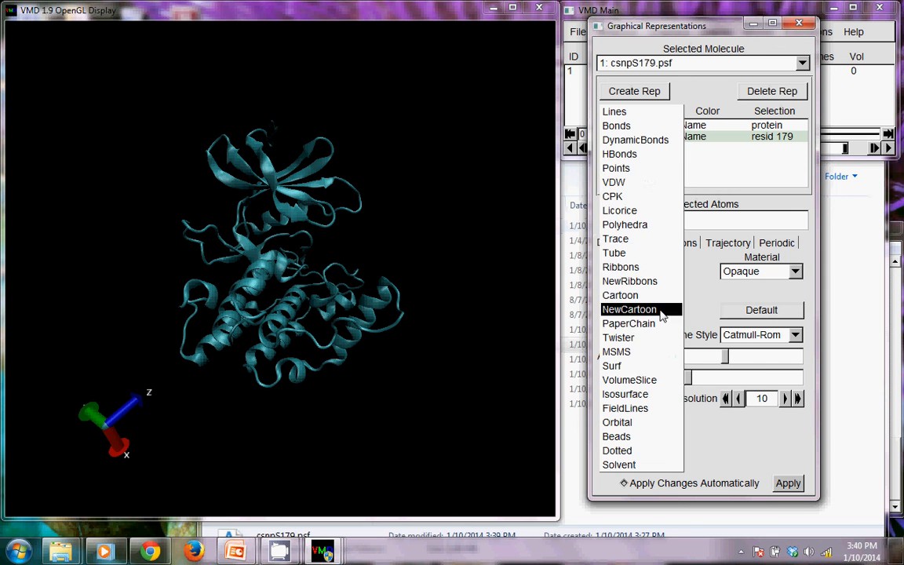
{"action": "left_click", "coordinate": [632, 196]}
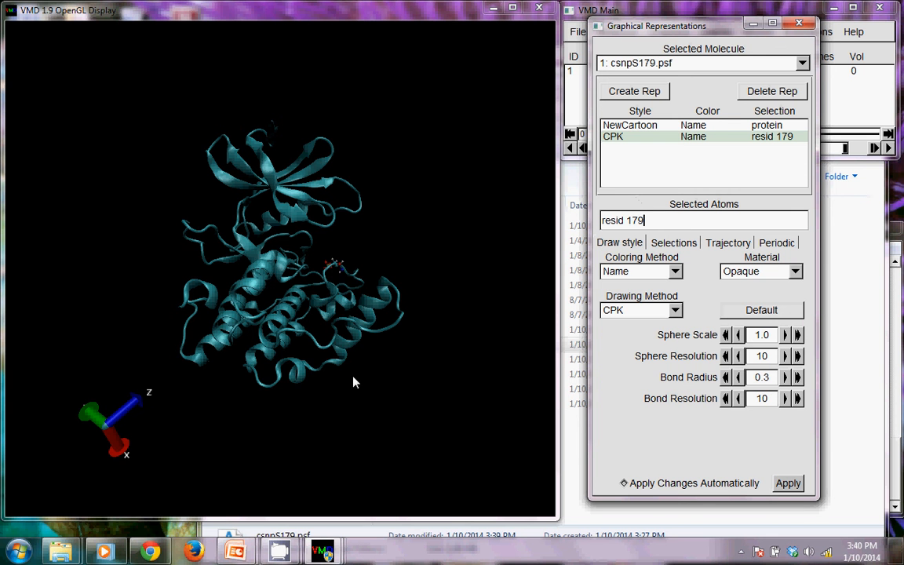
Label the phosphorus atom of residue 179 in the molecule display using atom labelling
{"action": "left_click", "coordinate": [349, 274]}
{"action": "scroll", "coordinate": [357, 271], "scroll_direction": "up", "scroll_amount": 5}
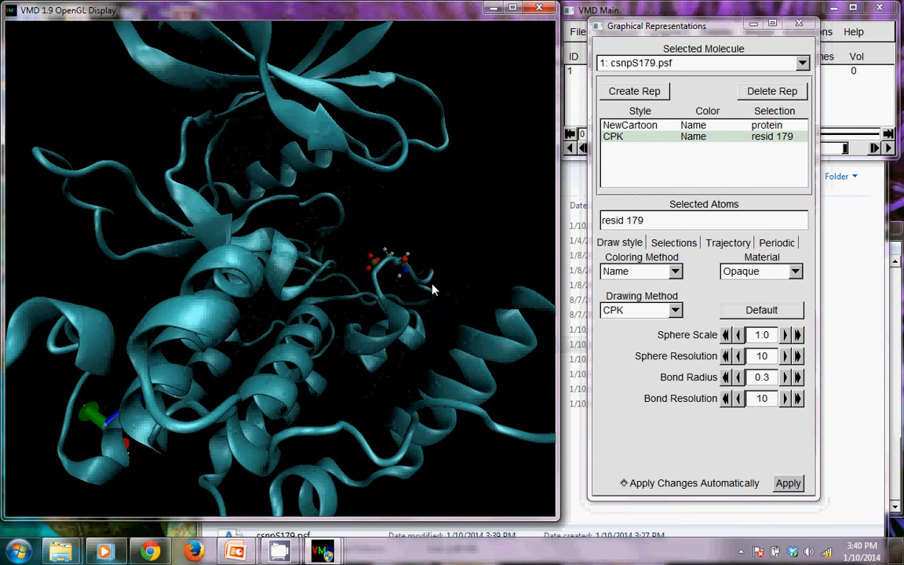
{"action": "left_click_drag", "start_coordinate": [432, 291], "coordinate": [286, 365]}
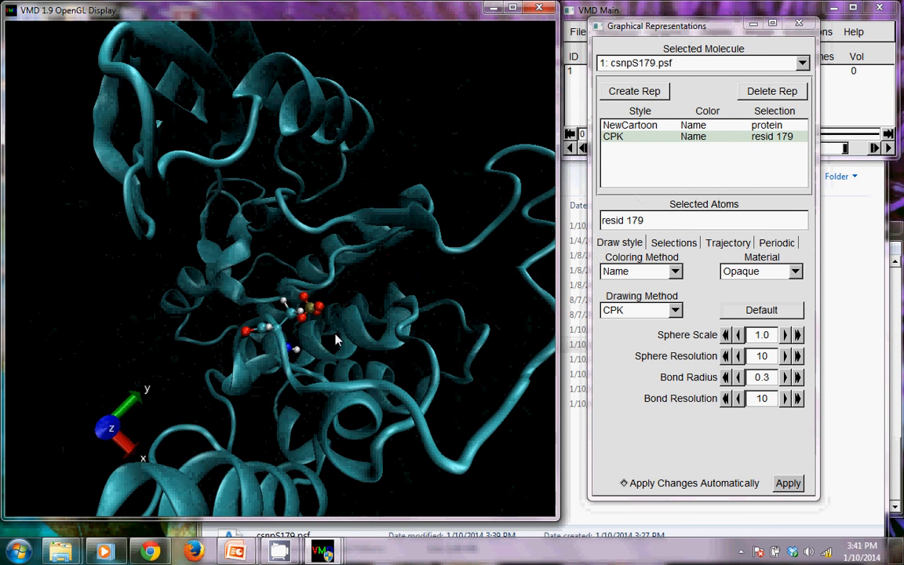
{"action": "left_click_drag", "start_coordinate": [335, 339], "coordinate": [310, 322]}
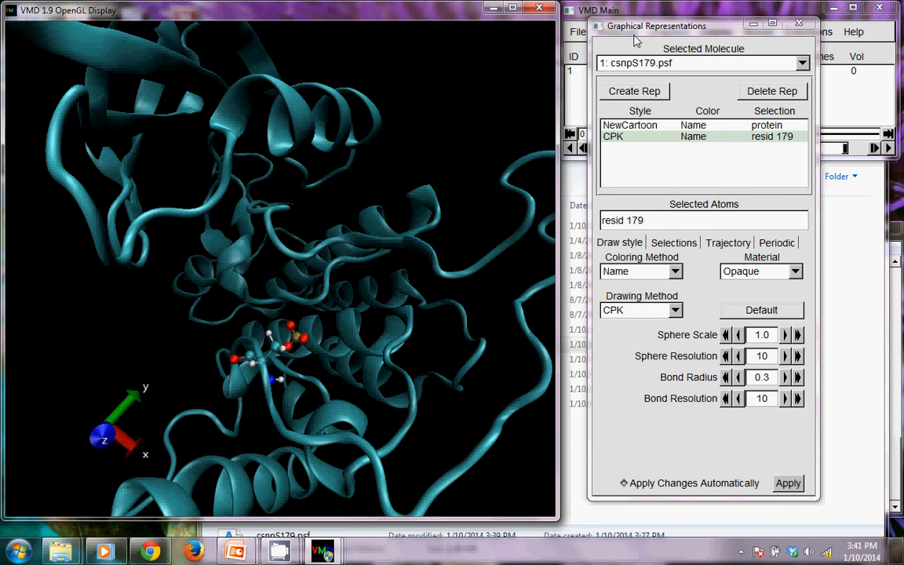
{"action": "left_click", "coordinate": [715, 13]}
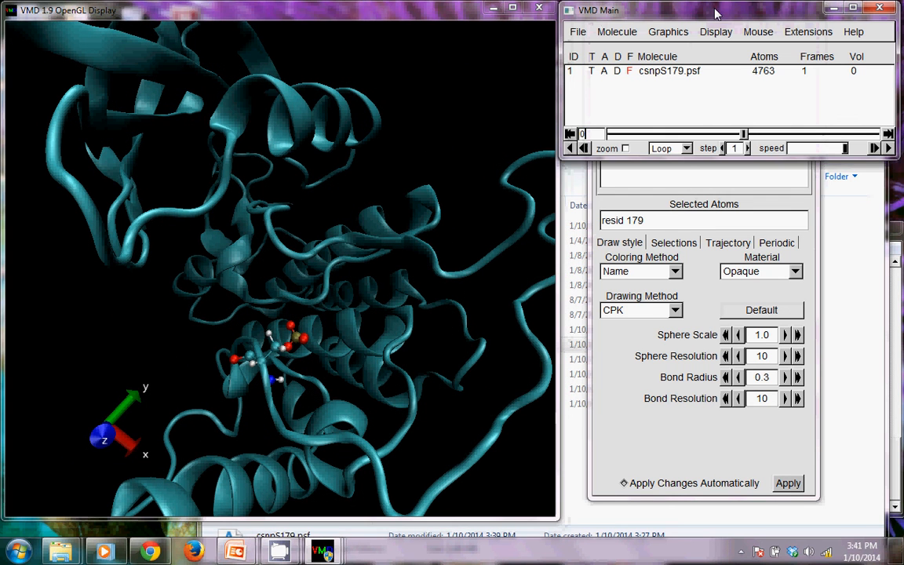
{"action": "left_click", "coordinate": [769, 31]}
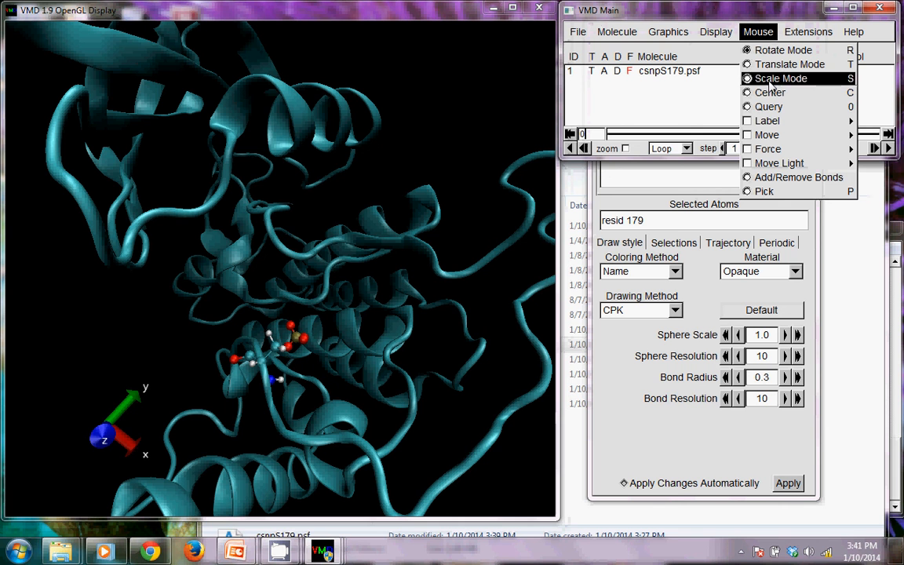
{"action": "mouse_move", "coordinate": [769, 123]}
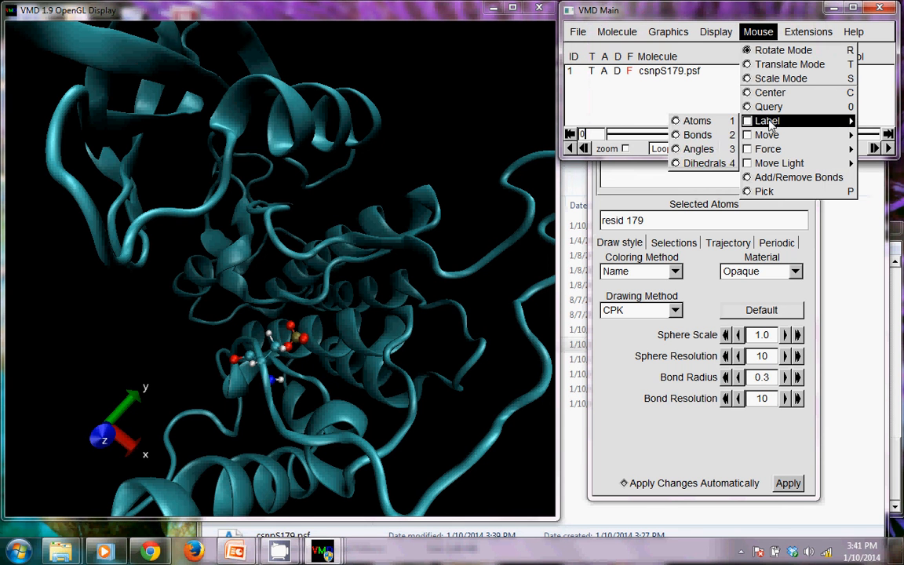
{"action": "left_click", "coordinate": [693, 121]}
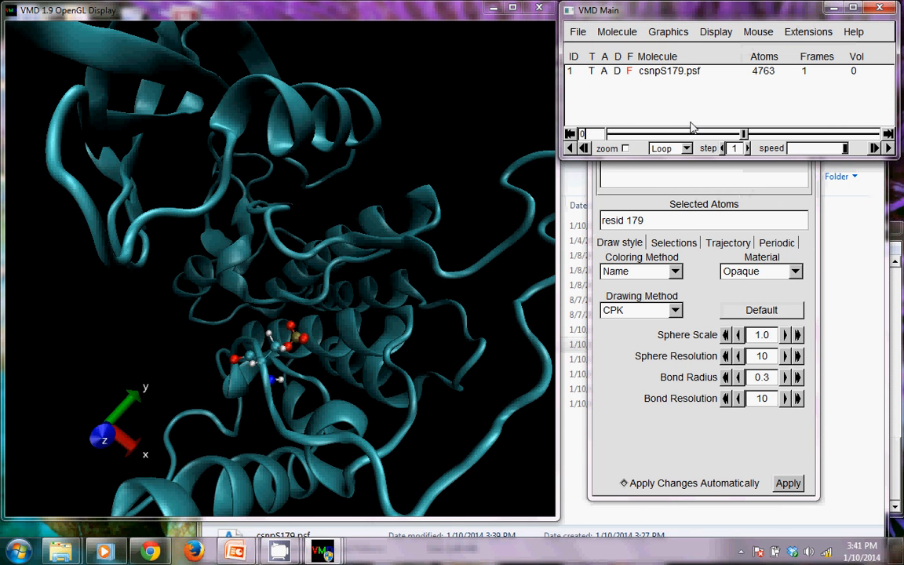
{"action": "left_click", "coordinate": [298, 336]}
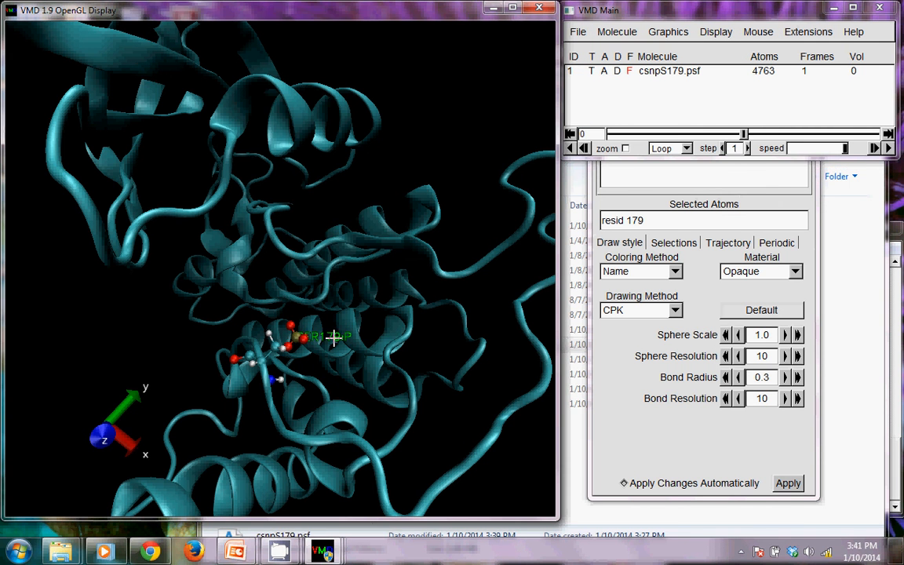
Examine the labelled phosphate group on residue 179 from other angles
{"action": "left_click", "coordinate": [745, 32]}
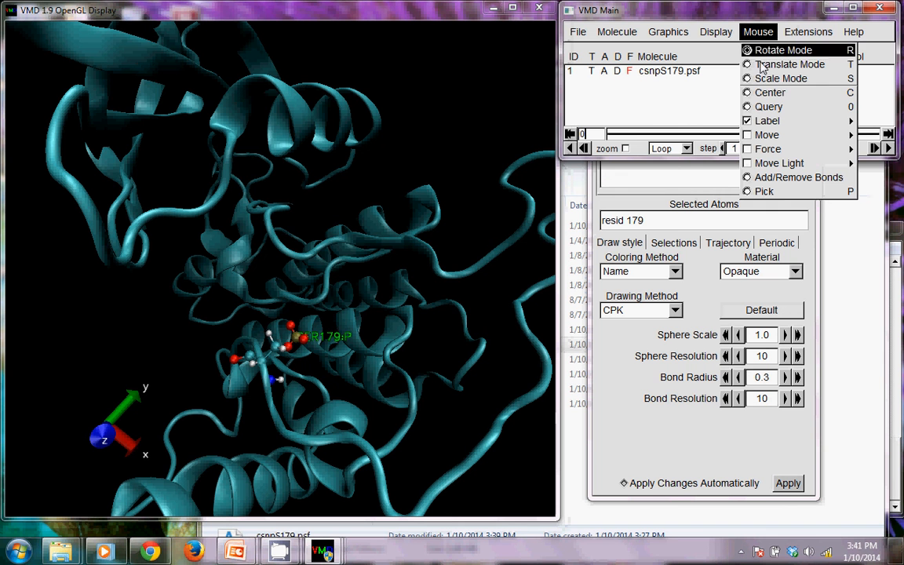
{"action": "mouse_move", "coordinate": [758, 122]}
{"action": "left_click", "coordinate": [693, 121]}
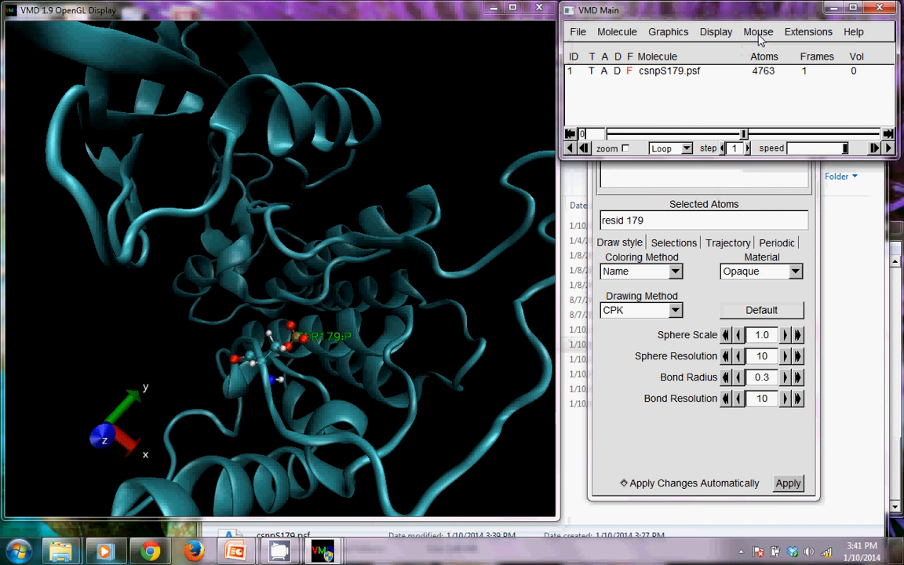
{"action": "left_click_drag", "start_coordinate": [362, 396], "coordinate": [341, 414]}
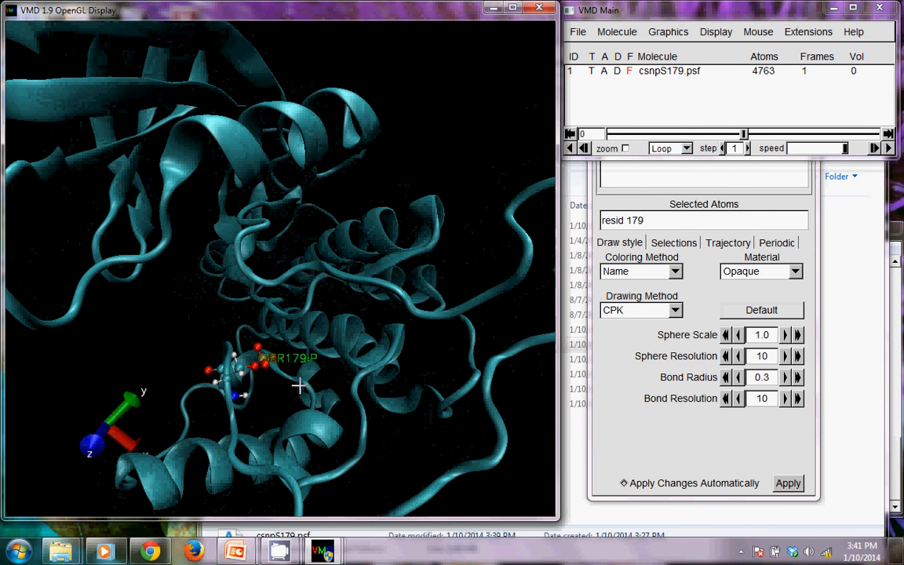
{"action": "left_click_drag", "start_coordinate": [302, 384], "coordinate": [310, 360]}
{"action": "left_click_drag", "start_coordinate": [321, 412], "coordinate": [259, 401]}
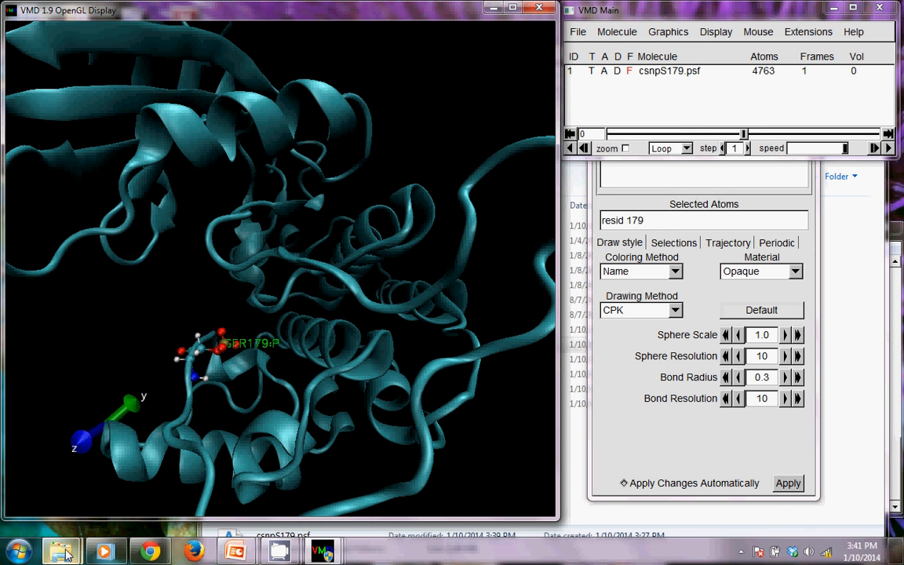
Rename csnpS179.psf in the CaseinKinase folder to csn-pS179.psf and return to the VMD molecule display
{"action": "mouse_move", "coordinate": [60, 552]}
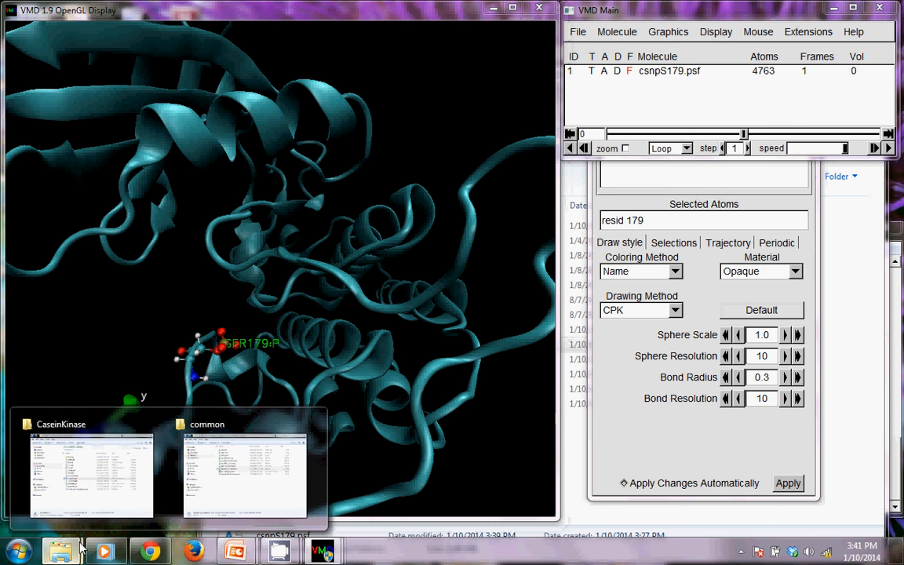
{"action": "left_click", "coordinate": [125, 493]}
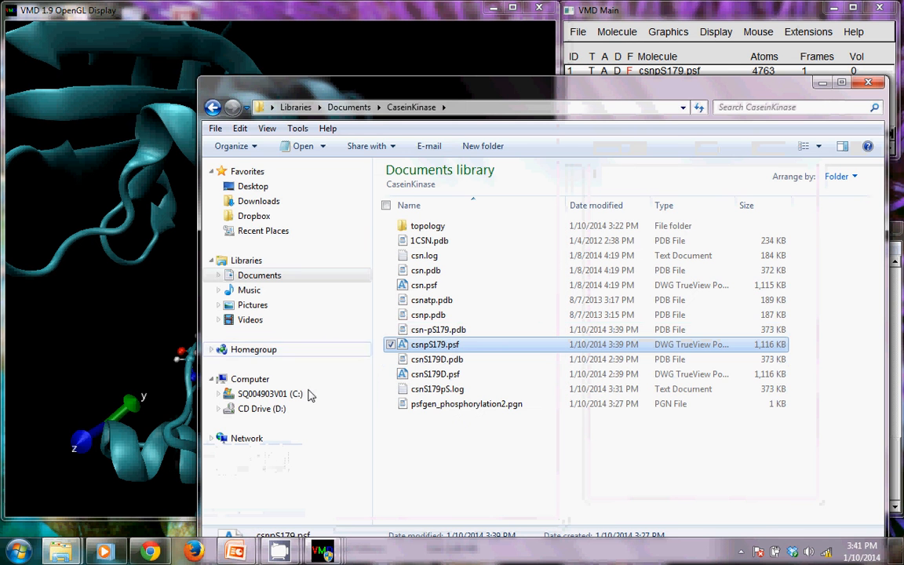
{"action": "left_click", "coordinate": [426, 346]}
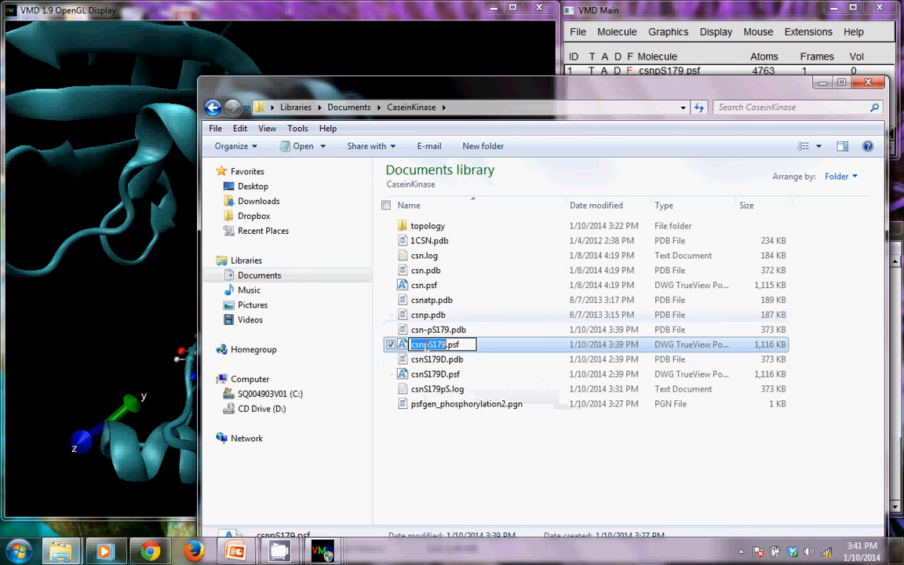
{"action": "left_click", "coordinate": [426, 346]}
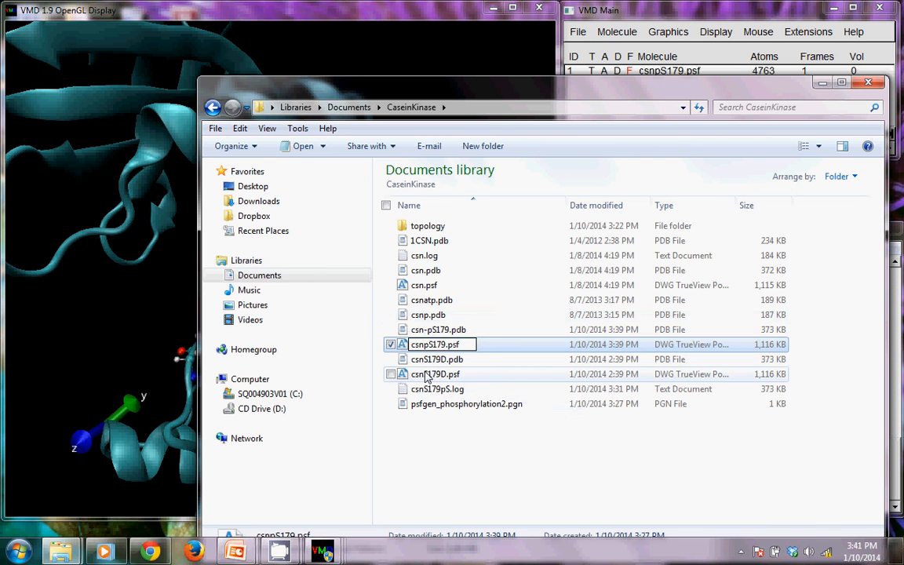
{"action": "type", "text": "-"}
{"action": "left_click", "coordinate": [478, 474]}
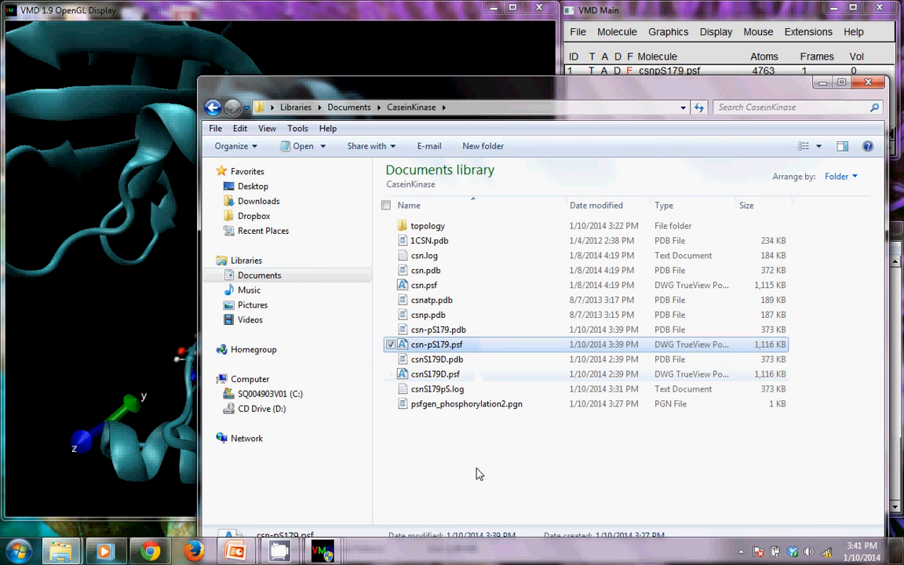
{"action": "left_click", "coordinate": [405, 19]}
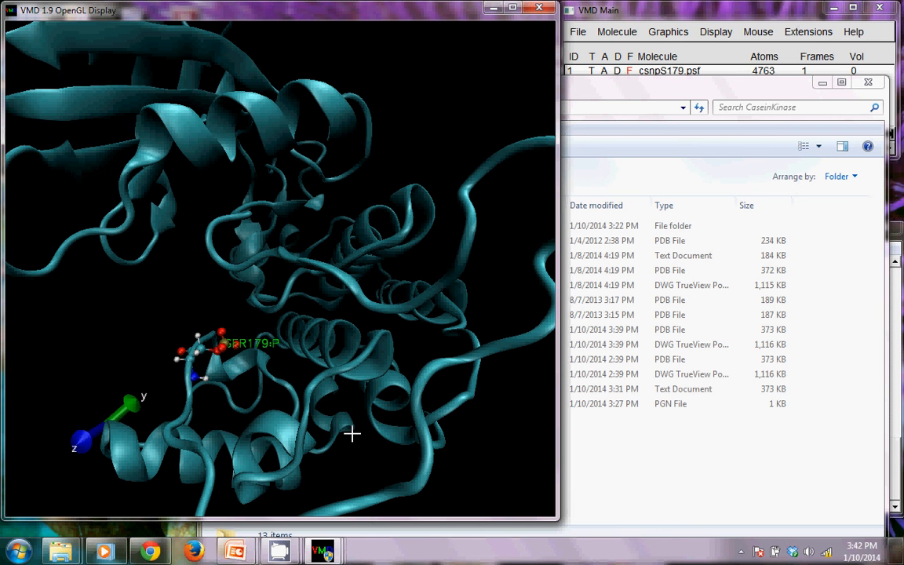
{"action": "mouse_move", "coordinate": [298, 555]}
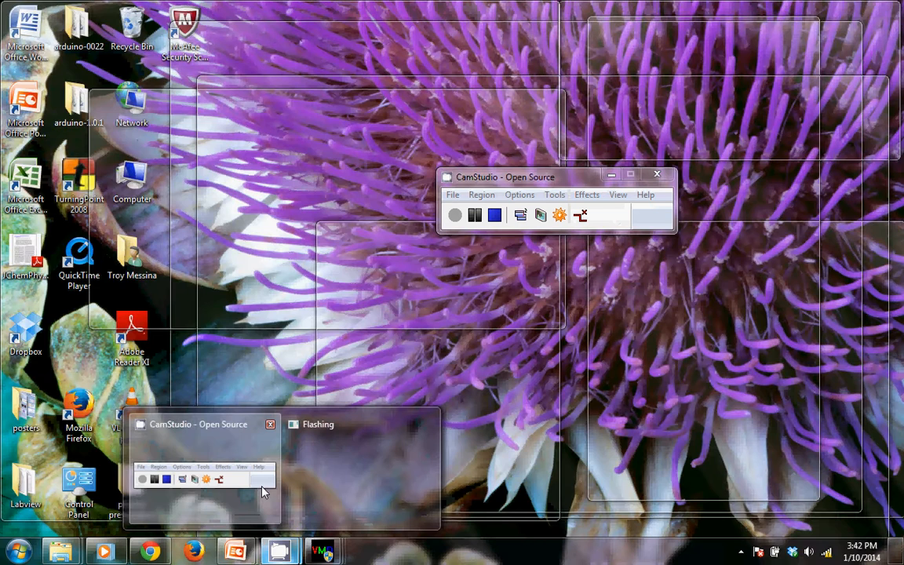